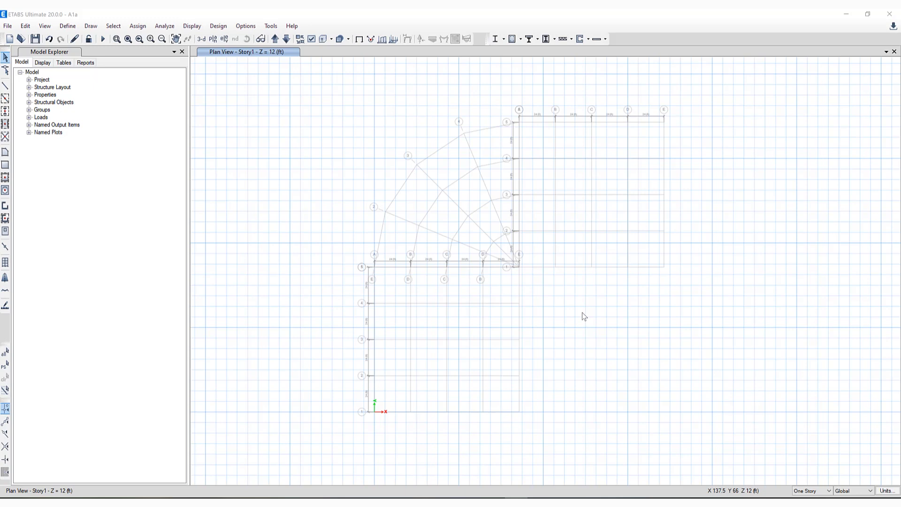
Step: Place ConcCol columns at the grid intersections of the lower rectangular, curved and upper rectangular grids on Story1
{"action": "left_click", "coordinate": [5, 111]}
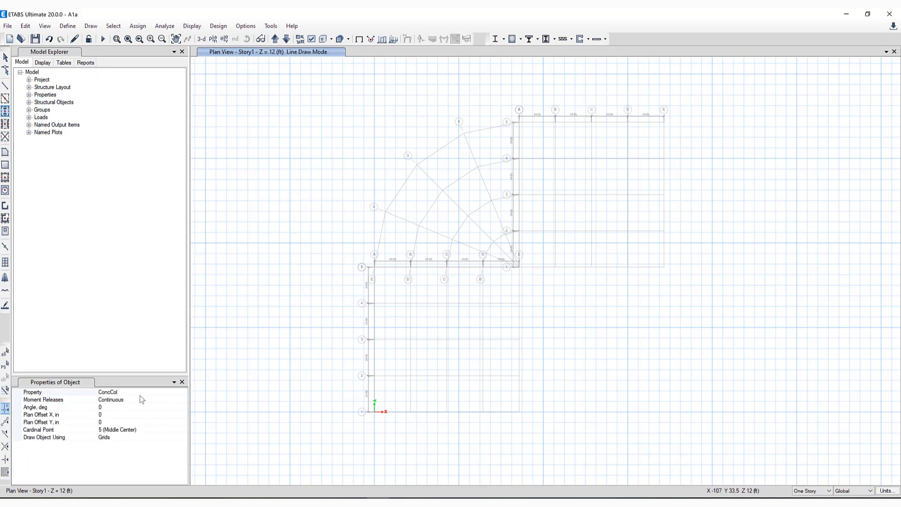
{"action": "left_click_drag", "start_coordinate": [341, 284], "coordinate": [506, 441]}
{"action": "left_click_drag", "start_coordinate": [342, 123], "coordinate": [486, 306]}
{"action": "left_click_drag", "start_coordinate": [447, 104], "coordinate": [523, 260]}
{"action": "mouse_move", "coordinate": [535, 92]}
{"action": "left_mouse_down"}
{"action": "mouse_move", "coordinate": [637, 256]}
{"action": "mouse_move", "coordinate": [672, 280]}
{"action": "mouse_move", "coordinate": [690, 249]}
{"action": "left_mouse_up"}
{"action": "key", "text": "Escape"}
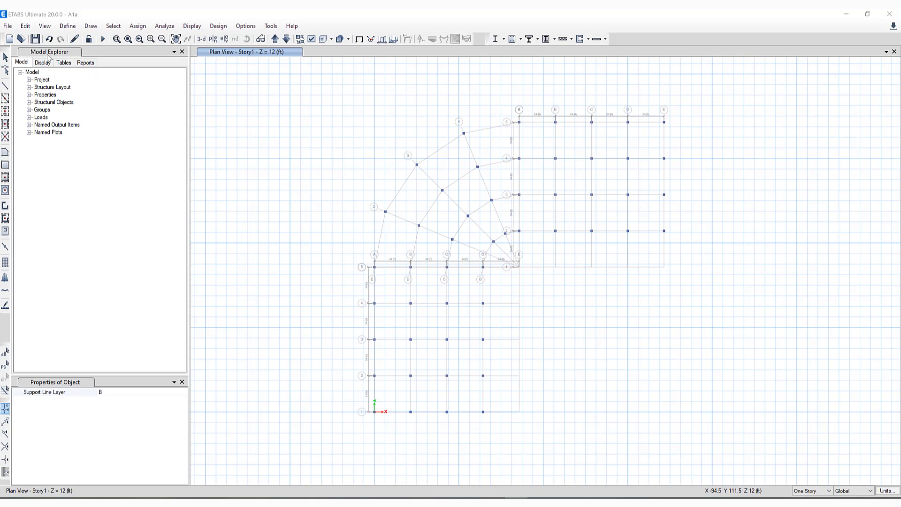
Step: Add layer A support lines on Story1 along the X-direction grid lines of grid system G1
{"action": "left_click", "coordinate": [26, 25]}
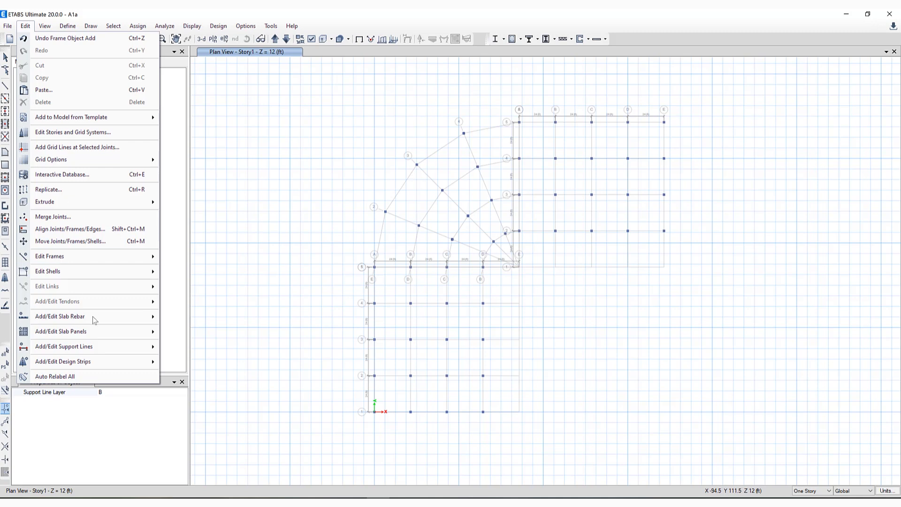
{"action": "left_click", "coordinate": [97, 347]}
{"action": "left_click", "coordinate": [206, 348]}
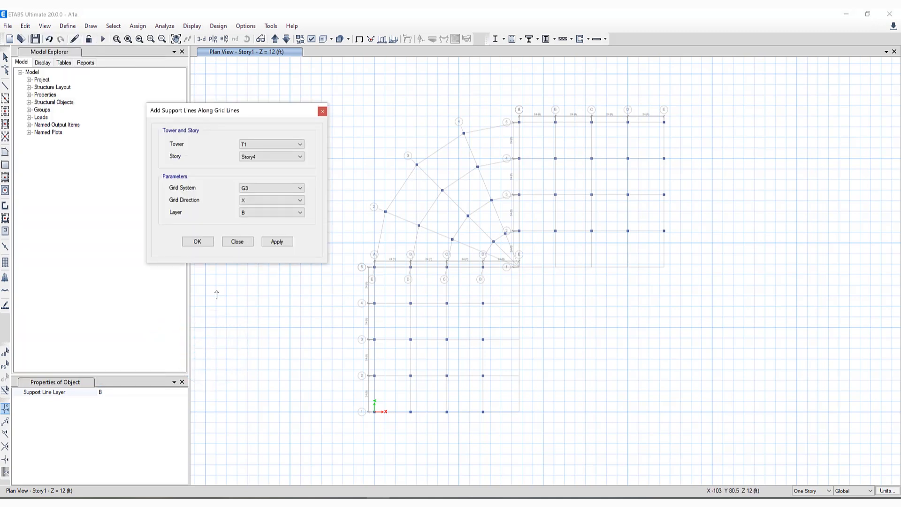
{"action": "left_click", "coordinate": [256, 158]}
{"action": "left_click", "coordinate": [253, 184]}
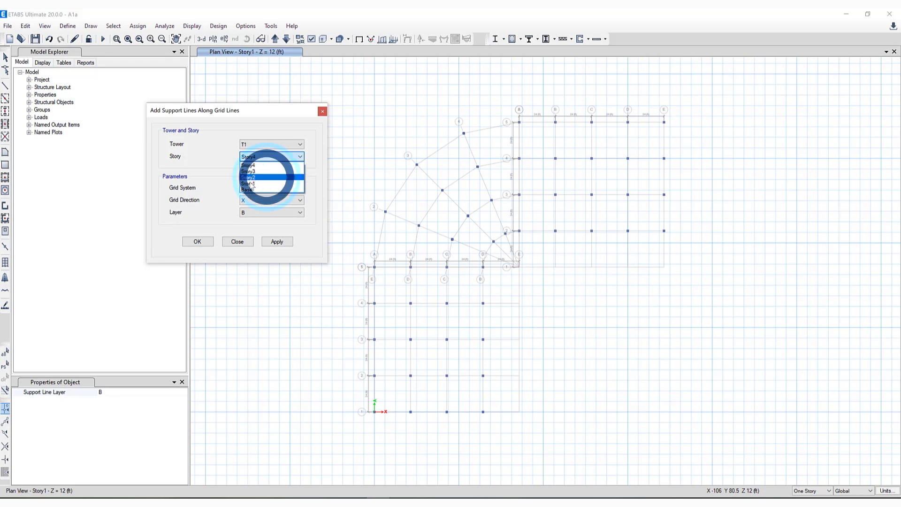
{"action": "left_click_drag", "start_coordinate": [213, 117], "coordinate": [184, 109]}
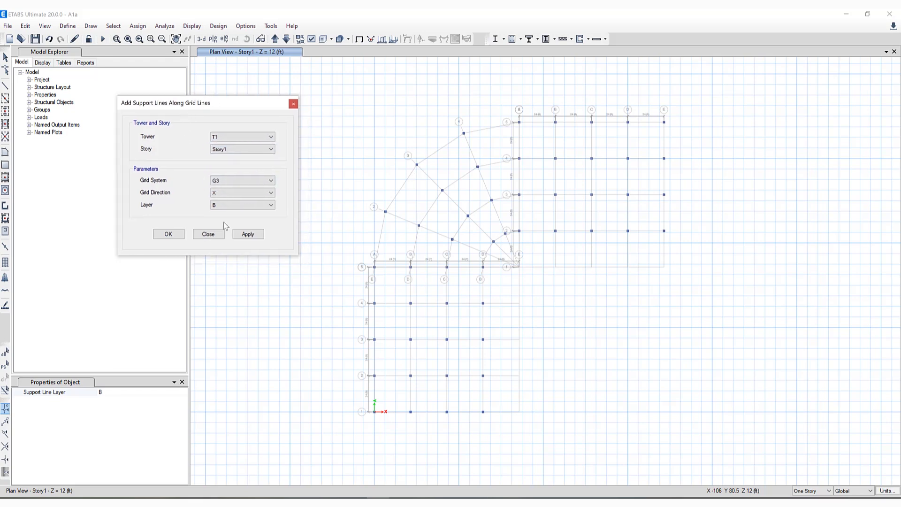
{"action": "left_click", "coordinate": [226, 183]}
{"action": "left_click", "coordinate": [226, 189]}
{"action": "left_click", "coordinate": [248, 234]}
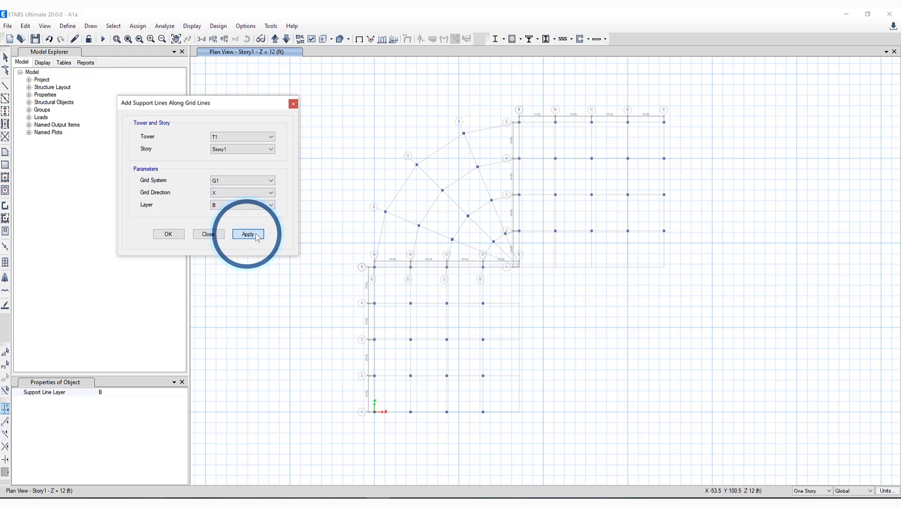
{"action": "left_click", "coordinate": [256, 205]}
{"action": "left_click", "coordinate": [254, 214]}
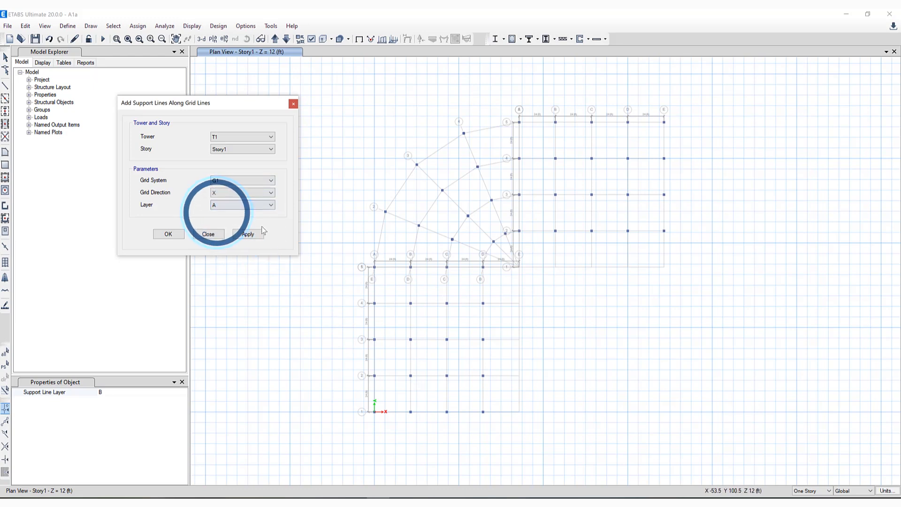
{"action": "left_click", "coordinate": [256, 235]}
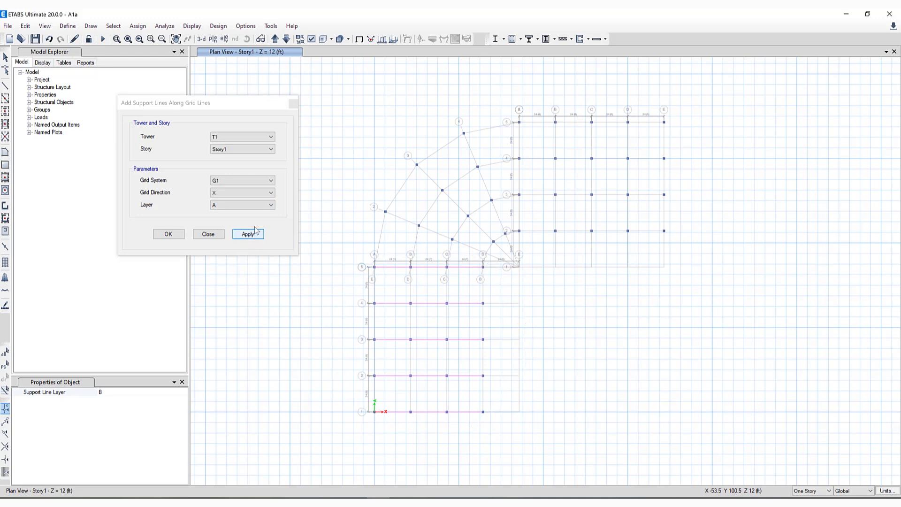
Step: Add layer A support lines on Story1 along the Y-direction grid lines of grid system G3
{"action": "left_click", "coordinate": [246, 181]}
{"action": "left_click", "coordinate": [249, 197]}
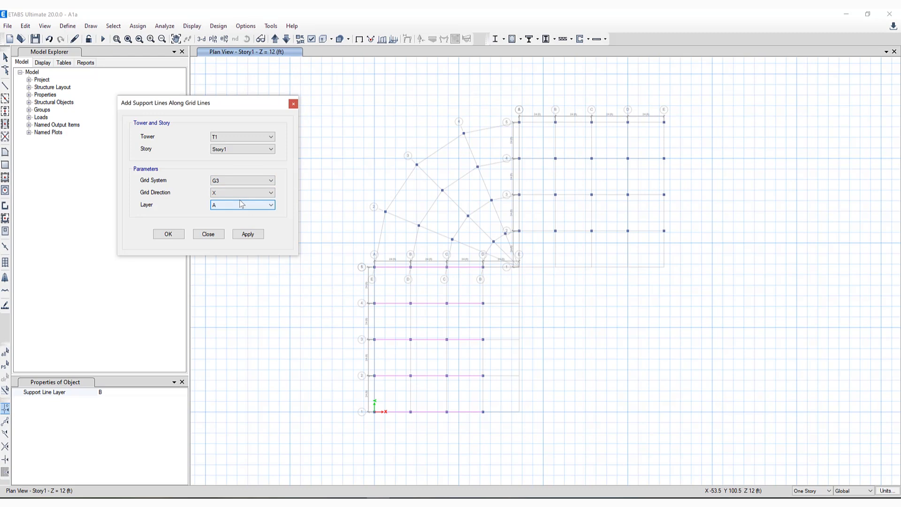
{"action": "left_click", "coordinate": [246, 193]}
{"action": "left_click", "coordinate": [244, 207]}
{"action": "left_click", "coordinate": [248, 234]}
Step: Add layer B support lines on Story1 along the Y-direction grid lines of grid system G1
{"action": "left_click", "coordinate": [241, 180]}
{"action": "left_click", "coordinate": [241, 186]}
{"action": "left_click", "coordinate": [241, 193]}
{"action": "left_click", "coordinate": [241, 207]}
{"action": "left_click", "coordinate": [241, 205]}
{"action": "left_click", "coordinate": [241, 218]}
{"action": "left_click", "coordinate": [248, 233]}
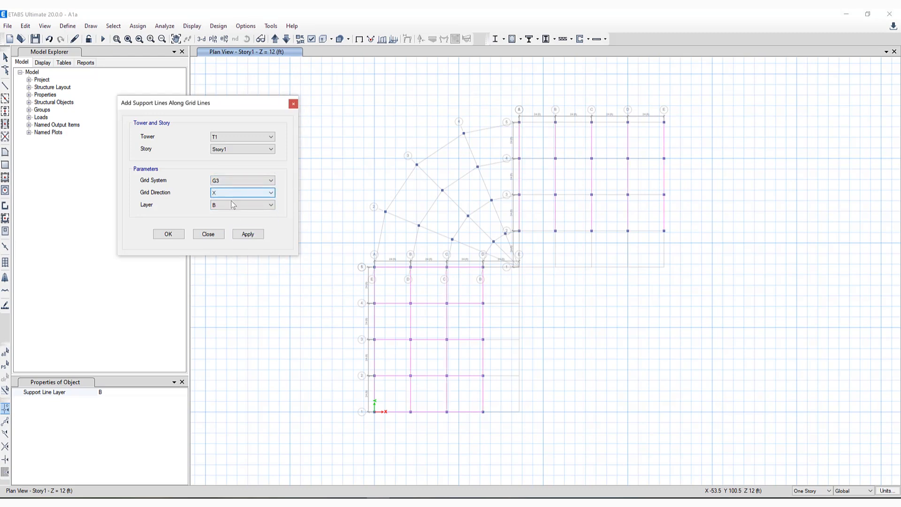
Step: Add layer B support lines along the X-direction grid lines of grid system G3 and finish adding lines along grids
{"action": "left_click", "coordinate": [233, 194]}
{"action": "left_click", "coordinate": [232, 202]}
{"action": "left_click", "coordinate": [248, 234]}
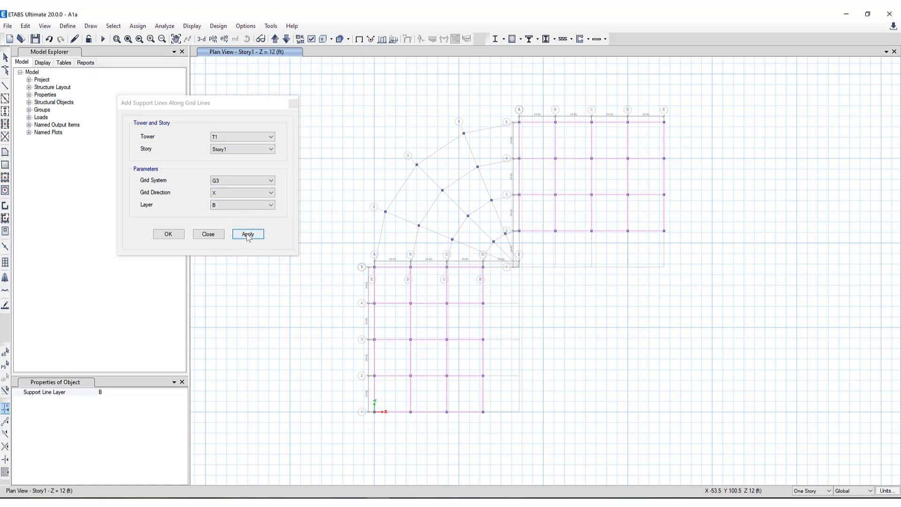
{"action": "left_click", "coordinate": [208, 234]}
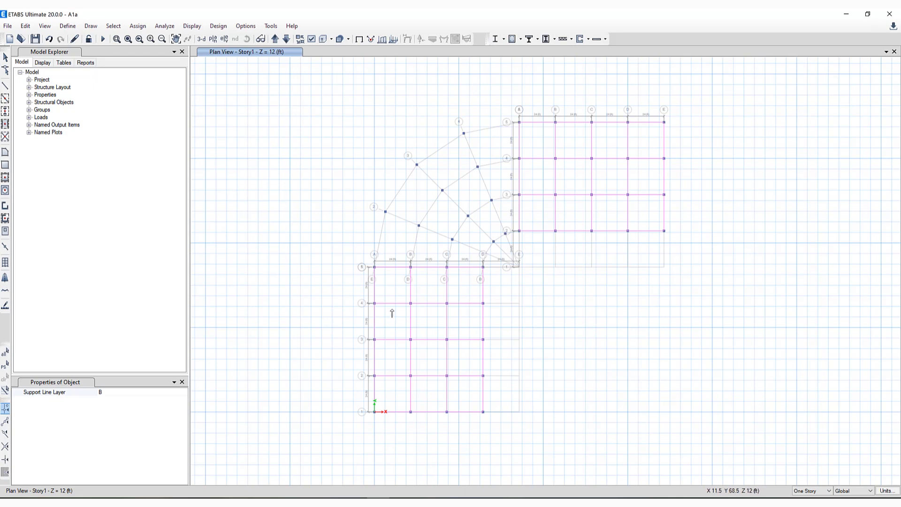
Step: Place the missing ConcCol column at the inner radial grid point B-2
{"action": "left_click", "coordinate": [91, 26]}
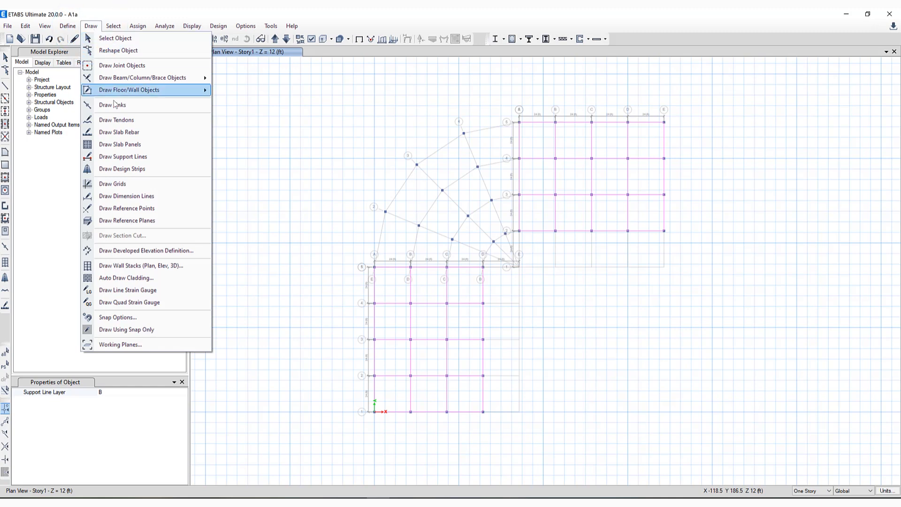
{"action": "left_click", "coordinate": [128, 157]}
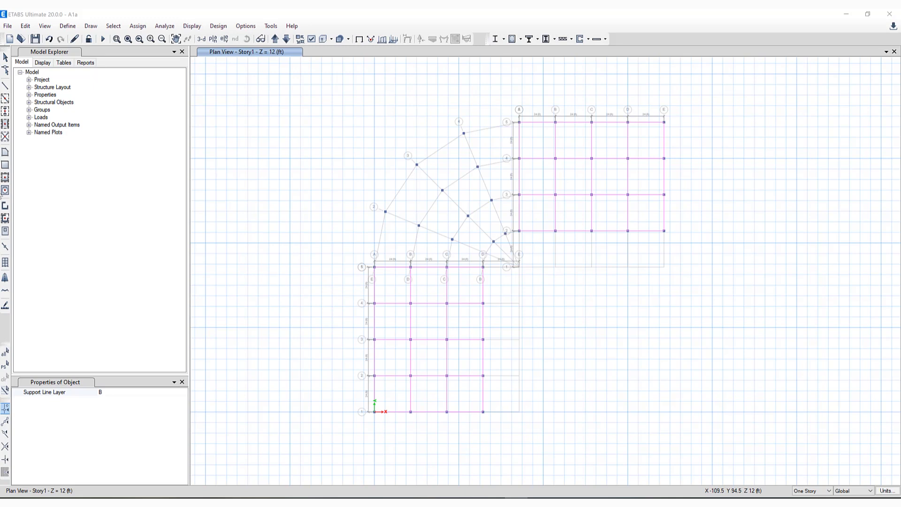
{"action": "left_click", "coordinate": [5, 111]}
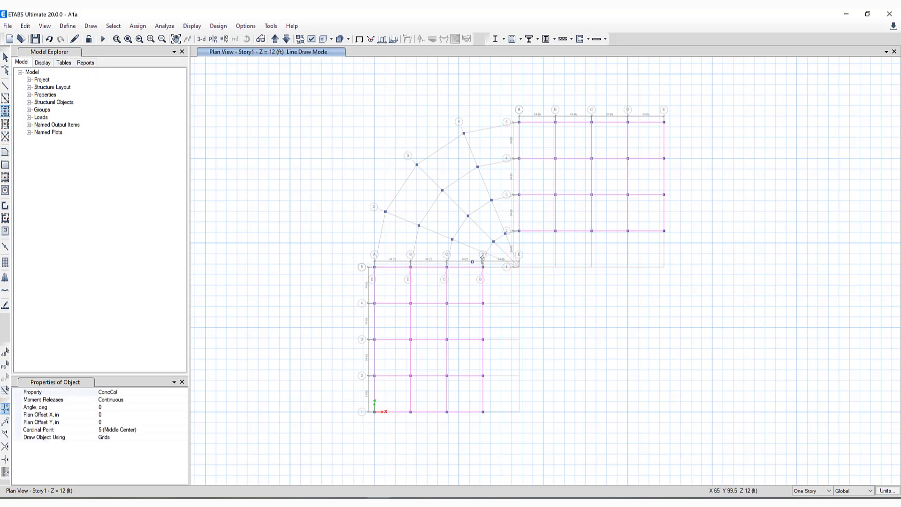
Step: Draw three layer B support lines along radial grid lines 2, 3 and 4, from the inner to the outer column
{"action": "left_click", "coordinate": [91, 26]}
{"action": "left_click", "coordinate": [125, 167]}
{"action": "left_click", "coordinate": [486, 254]}
{"action": "double_click", "coordinate": [386, 211]}
{"action": "left_click", "coordinate": [493, 241]}
{"action": "double_click", "coordinate": [417, 166]}
{"action": "left_click", "coordinate": [505, 233]}
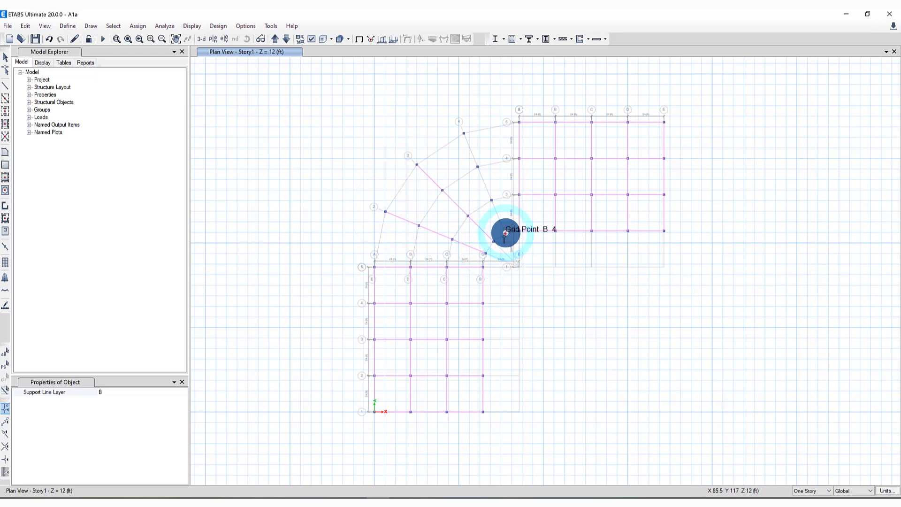
{"action": "left_click", "coordinate": [464, 134]}
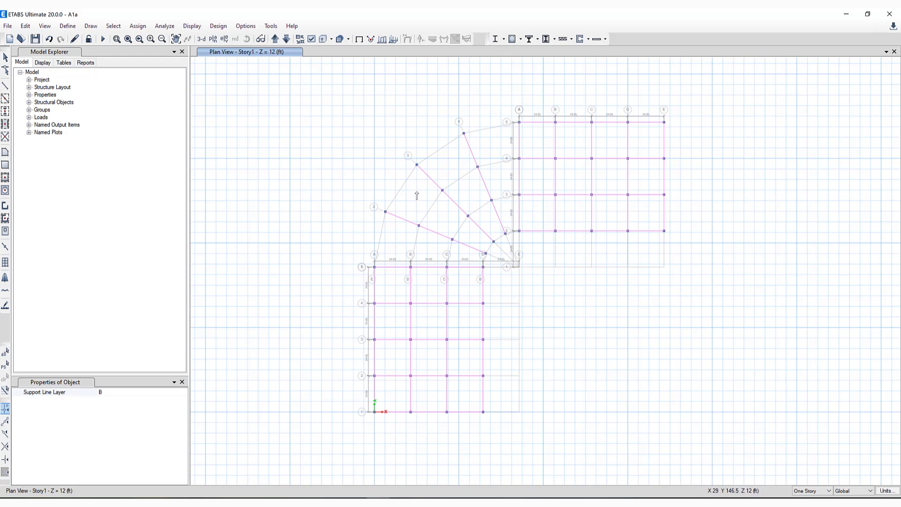
Step: Draw the outermost curved support line from lower grid point A-5 through the outer radial columns to upper grid point A-5
{"action": "left_click", "coordinate": [374, 266]}
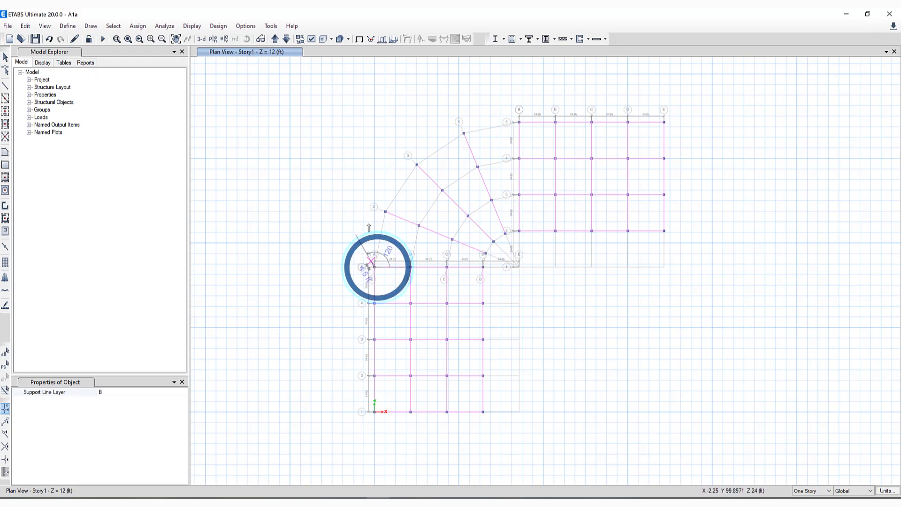
{"action": "left_click", "coordinate": [384, 212]}
{"action": "left_click", "coordinate": [416, 164]}
{"action": "left_click", "coordinate": [464, 134]}
{"action": "double_click", "coordinate": [519, 122]}
Step: Draw the second curved support line from lower grid point B-5 through the radial columns to upper grid point A-4
{"action": "left_click", "coordinate": [411, 267]}
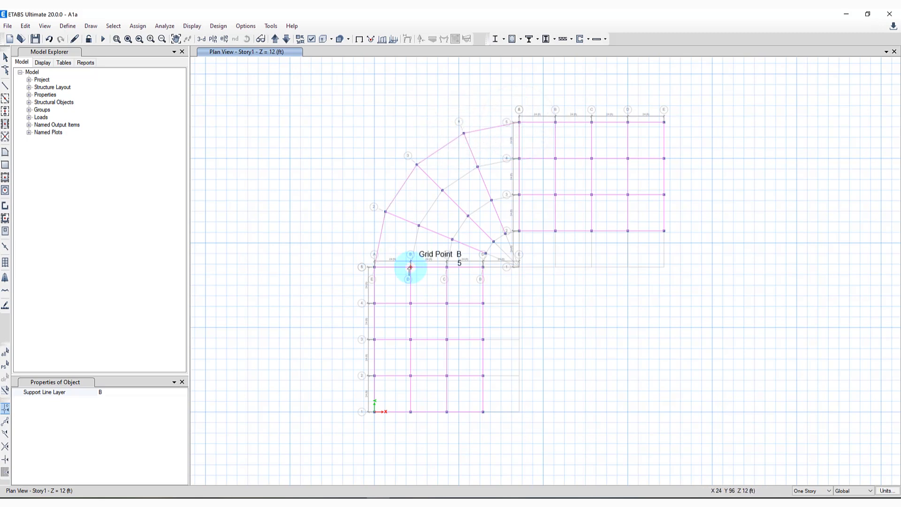
{"action": "left_click", "coordinate": [419, 226]}
{"action": "left_click", "coordinate": [442, 190]}
{"action": "left_click", "coordinate": [477, 166]}
{"action": "double_click", "coordinate": [519, 158]}
Step: Draw the third curved support line from lower grid point C-5 through the radial columns to upper grid point A-3
{"action": "left_click", "coordinate": [447, 267]}
{"action": "left_click", "coordinate": [451, 239]}
{"action": "left_click", "coordinate": [468, 215]}
{"action": "left_click", "coordinate": [492, 200]}
{"action": "double_click", "coordinate": [519, 194]}
Step: Draw the innermost curved support line from lower grid point D-5 through the inner radial columns to upper grid point A-2
{"action": "left_click", "coordinate": [483, 267]}
{"action": "left_click", "coordinate": [487, 247]}
{"action": "left_click", "coordinate": [494, 241]}
{"action": "left_click", "coordinate": [505, 233]}
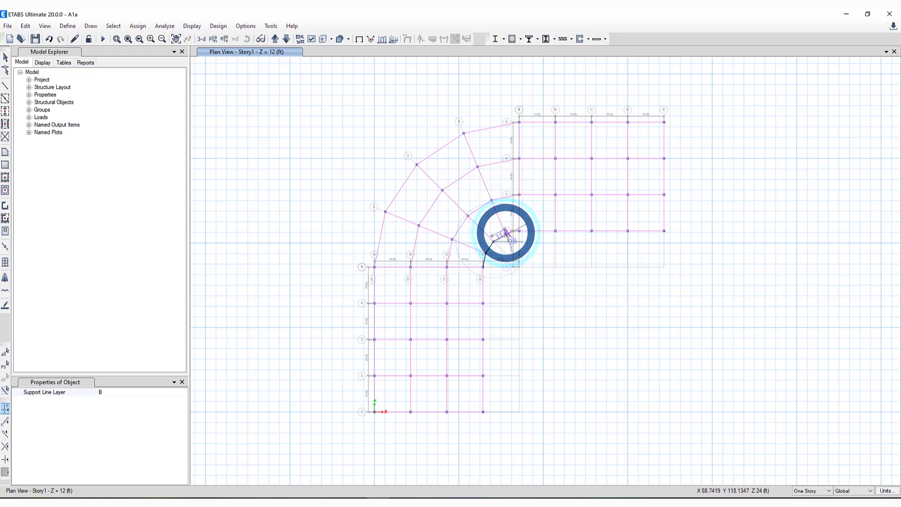
{"action": "double_click", "coordinate": [509, 234]}
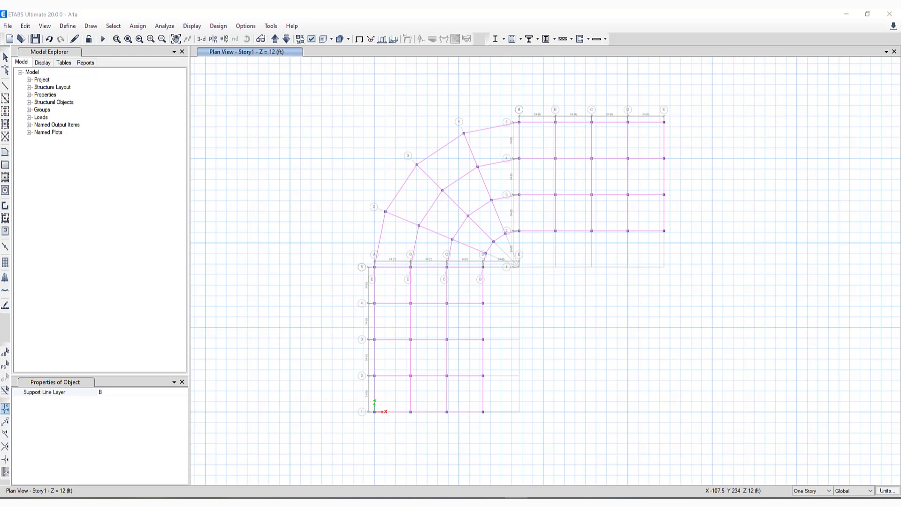
Step: Select all objects of the types Support Lines Layer A and Support Lines Layer B
{"action": "left_click", "coordinate": [117, 28]}
{"action": "mouse_move", "coordinate": [140, 38]}
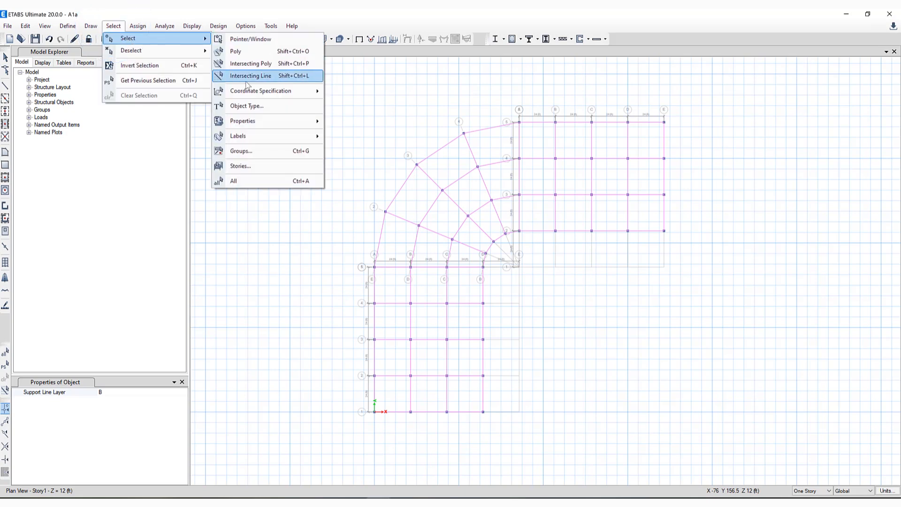
{"action": "left_click", "coordinate": [249, 106]}
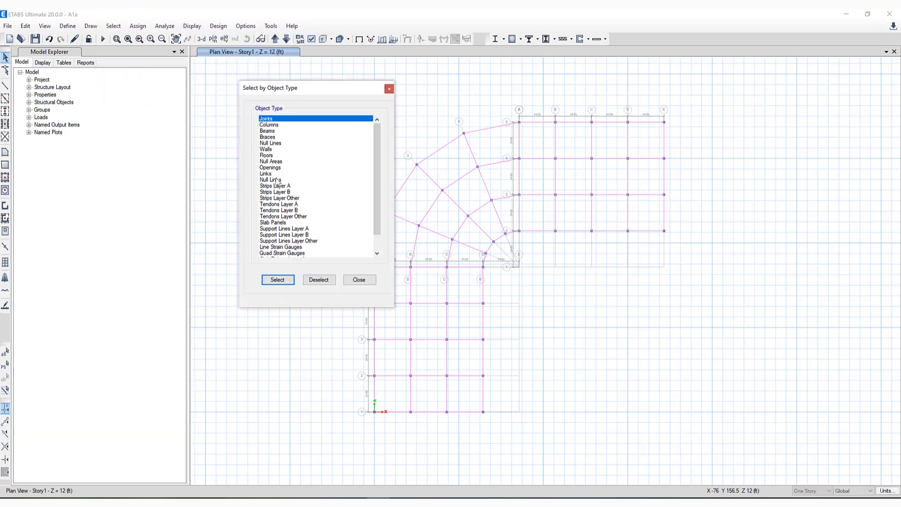
{"action": "left_click_drag", "start_coordinate": [289, 233], "coordinate": [289, 229]}
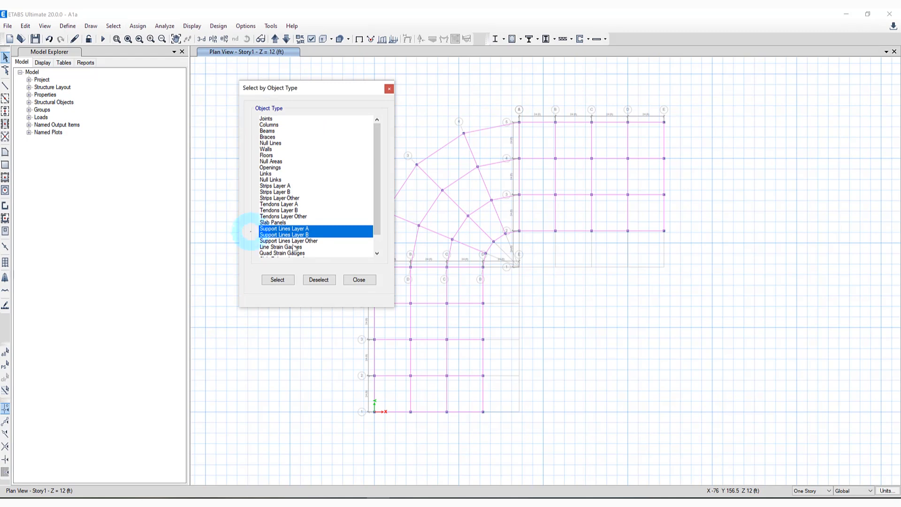
{"action": "left_click", "coordinate": [277, 280]}
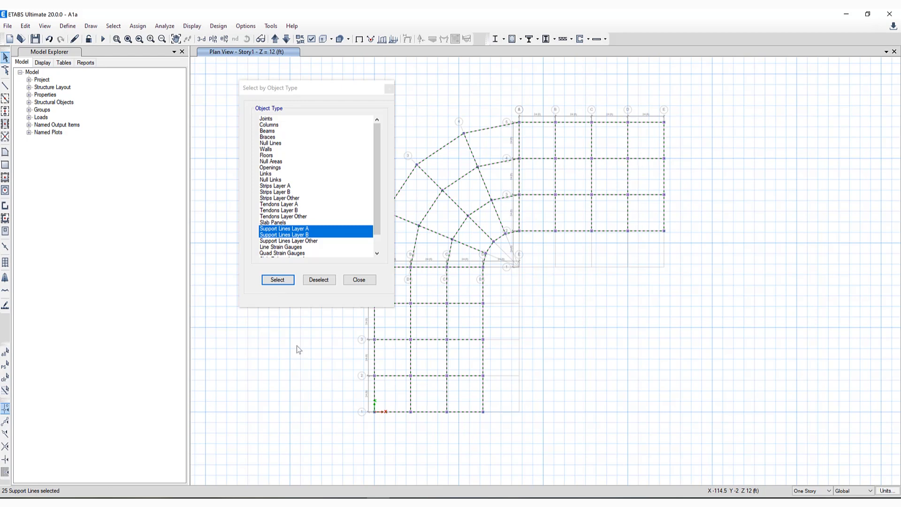
{"action": "left_click", "coordinate": [358, 281]}
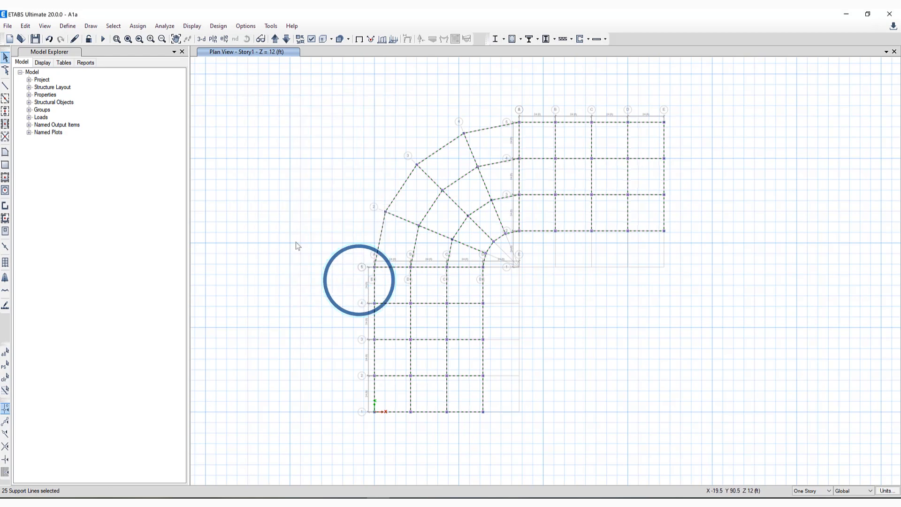
Step: Add slab panels using the selected support lines
{"action": "left_click", "coordinate": [25, 27]}
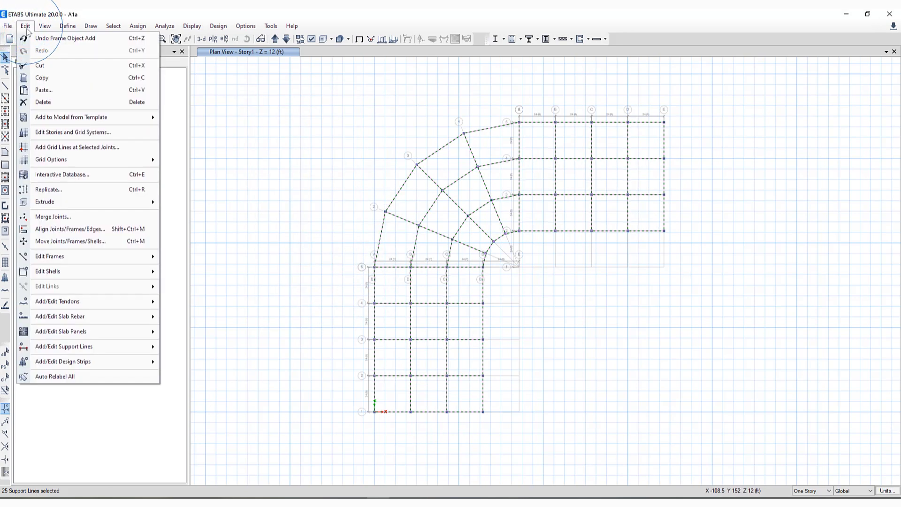
{"action": "left_click", "coordinate": [117, 332]}
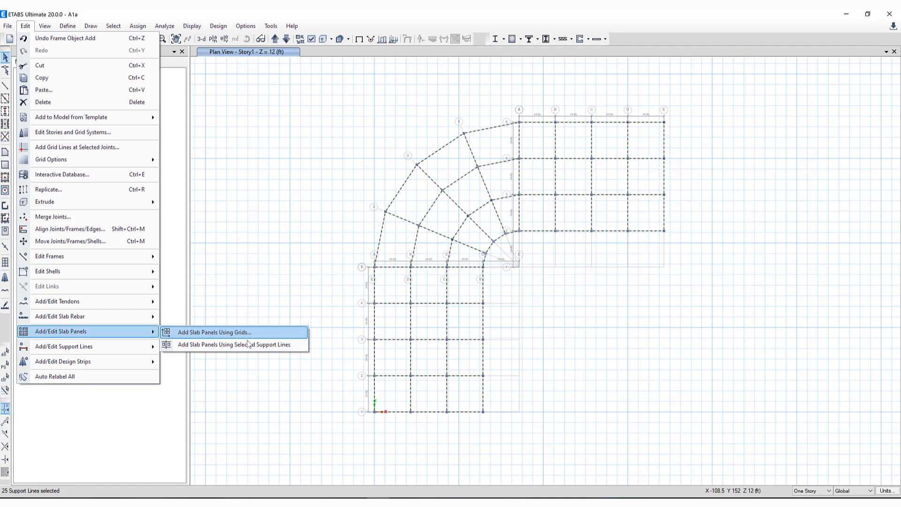
{"action": "left_click", "coordinate": [249, 344]}
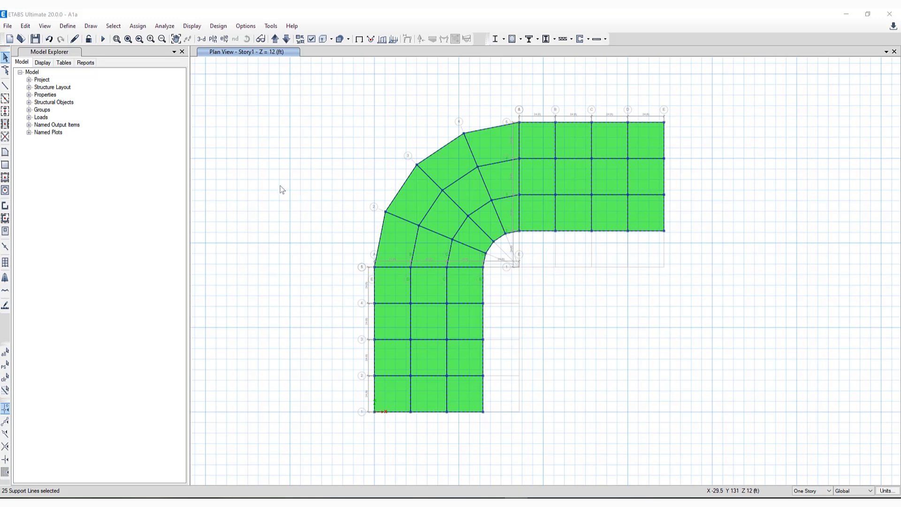
Step: Modify the Dead load pattern, setting its type to Pattern Live - Auto and its name to livea
{"action": "left_click", "coordinate": [69, 26]}
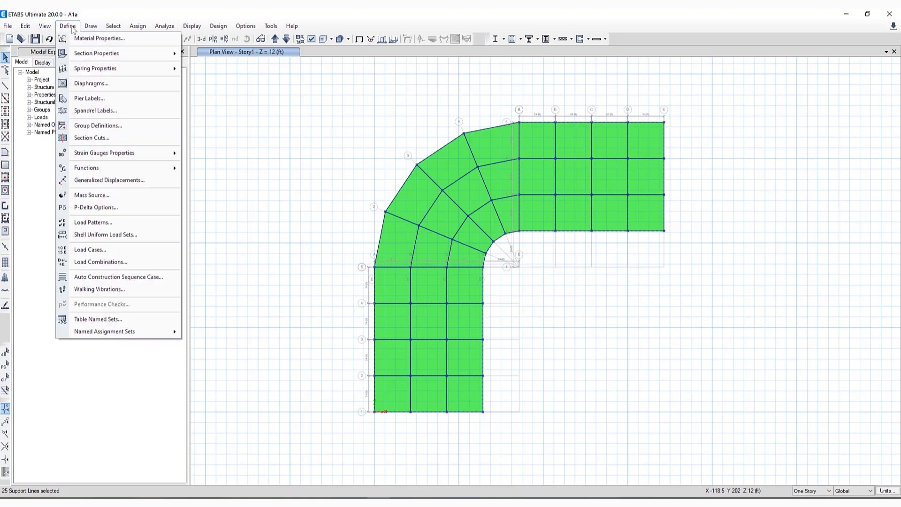
{"action": "left_click", "coordinate": [92, 222]}
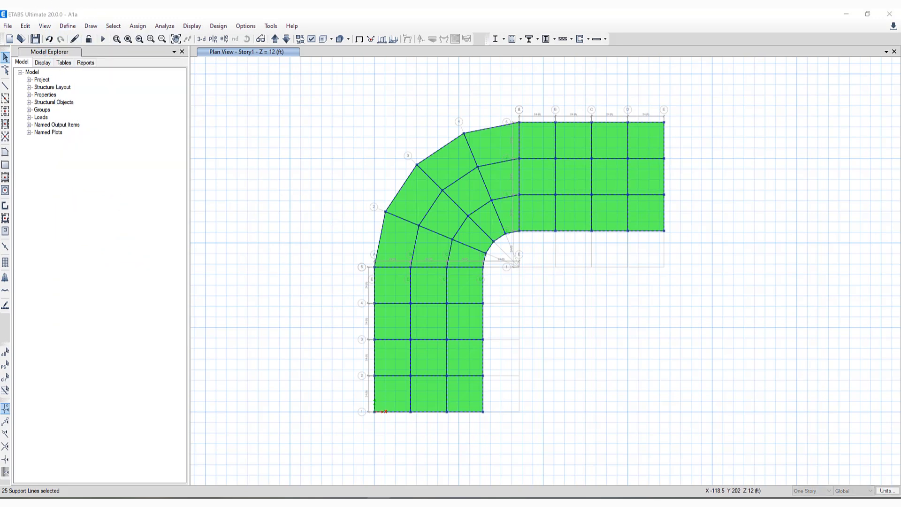
{"action": "left_click", "coordinate": [228, 186]}
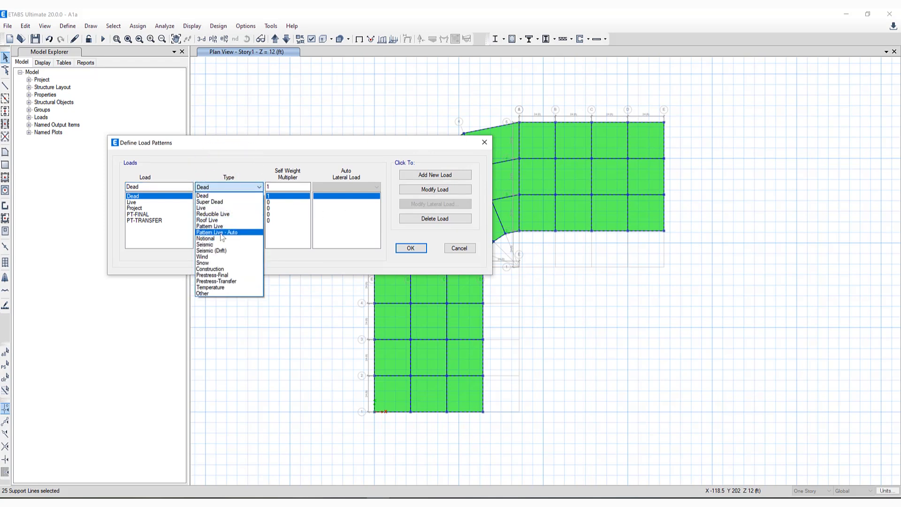
{"action": "left_click", "coordinate": [220, 232]}
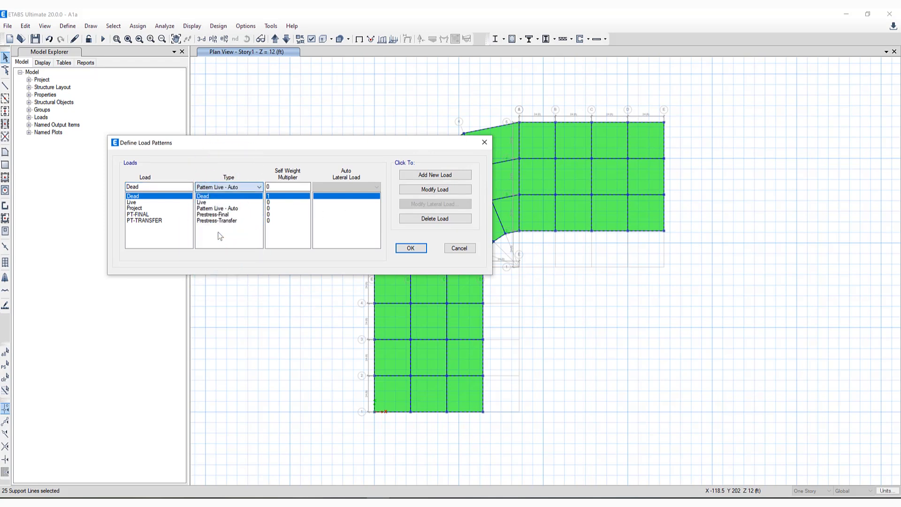
{"action": "left_click", "coordinate": [151, 187]}
{"action": "double_click", "coordinate": [160, 189]}
{"action": "type", "text": "livea"}
{"action": "left_click", "coordinate": [424, 189]}
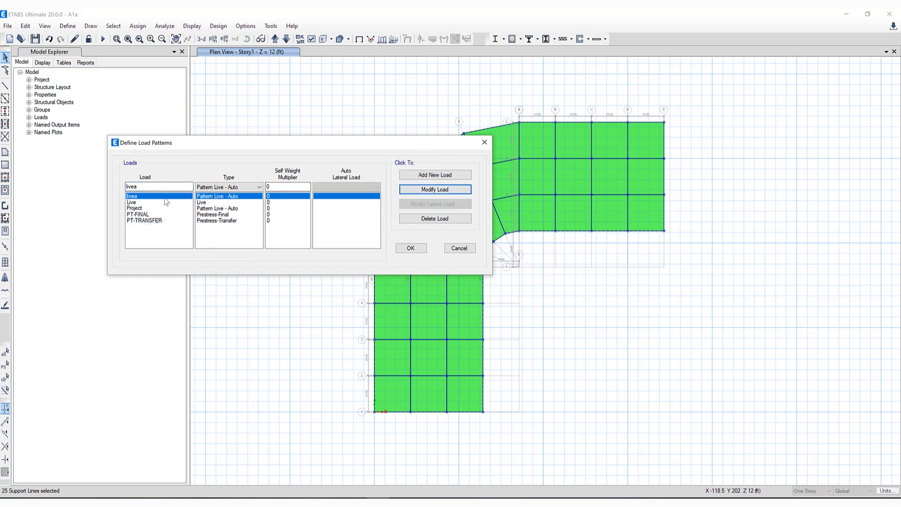
Step: Accept the load pattern definitions and open the settings of the livea load case for review
{"action": "left_click", "coordinate": [411, 248]}
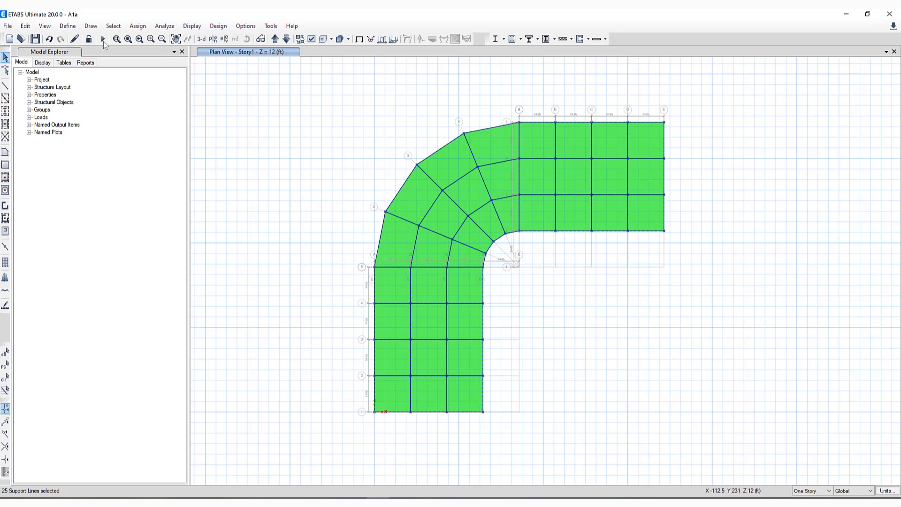
{"action": "left_click", "coordinate": [69, 26]}
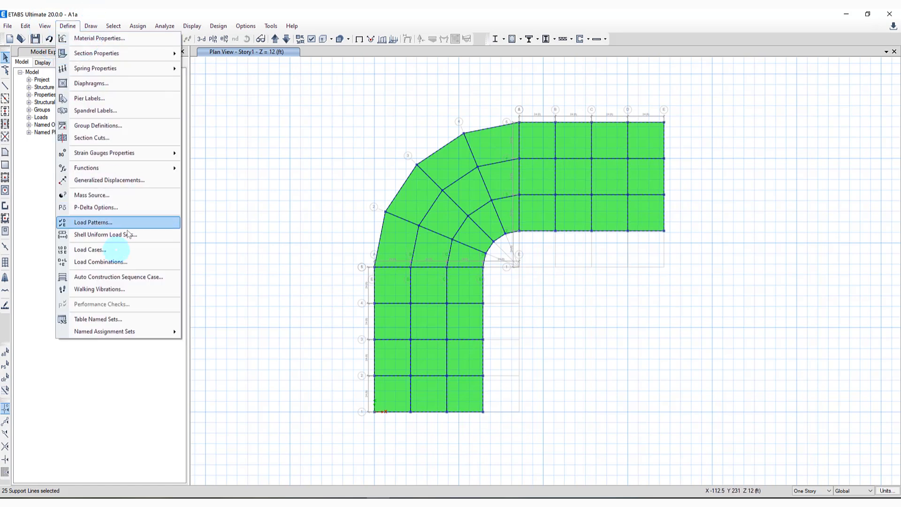
{"action": "left_click", "coordinate": [117, 249]}
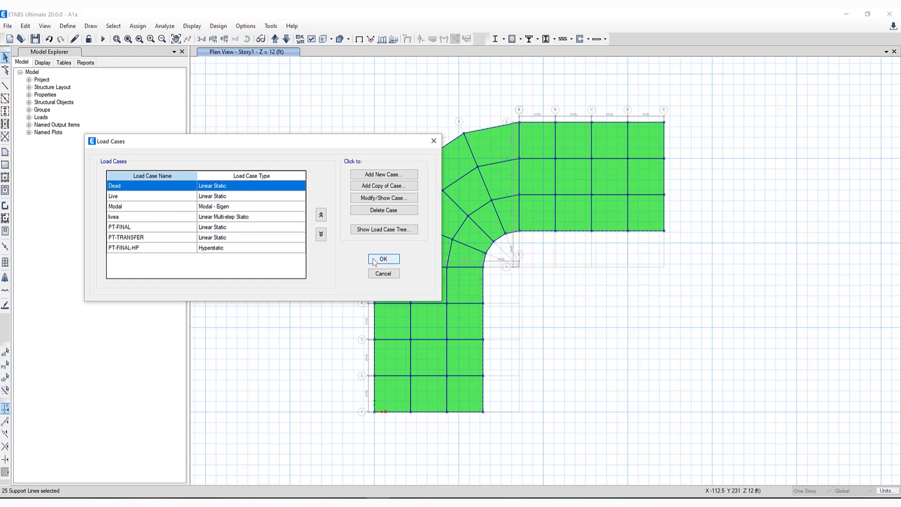
{"action": "left_click", "coordinate": [260, 217]}
{"action": "left_click", "coordinate": [375, 199]}
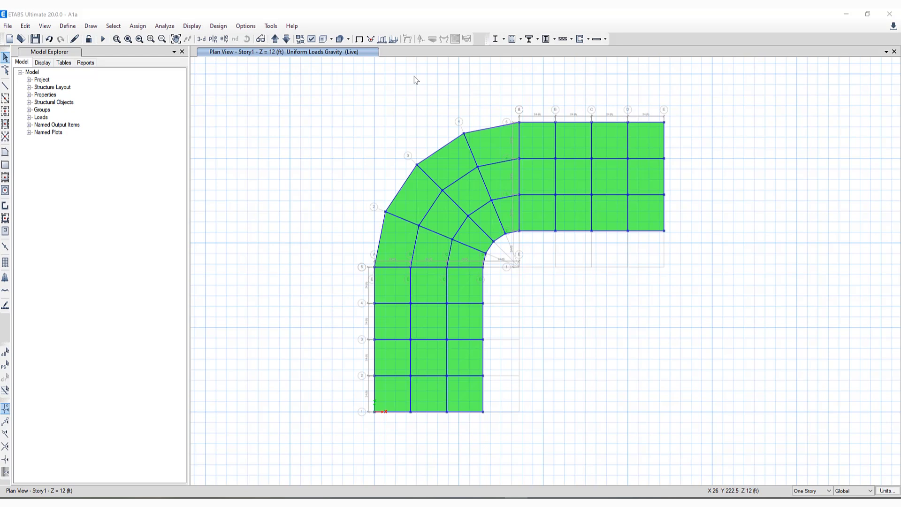
Step: Hide the slab panels in the plan view
{"action": "left_click", "coordinate": [312, 39]}
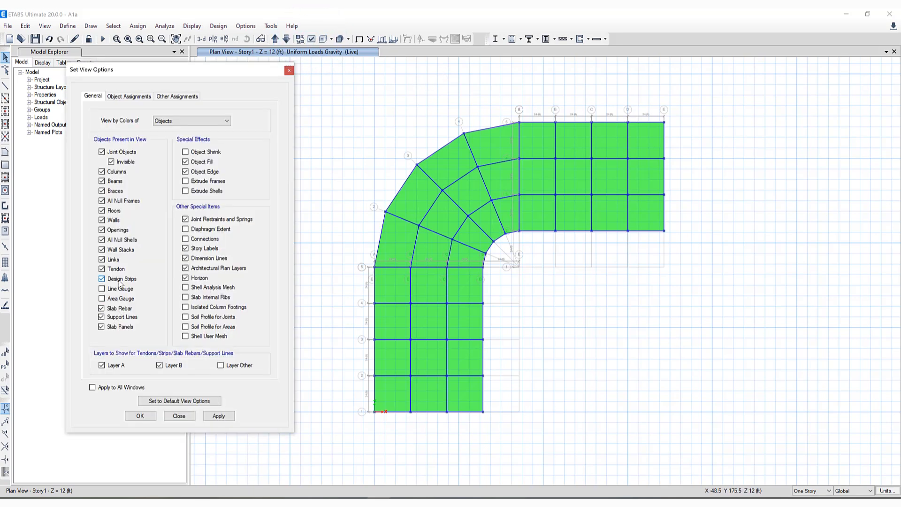
{"action": "left_click", "coordinate": [117, 327]}
{"action": "left_click", "coordinate": [220, 416]}
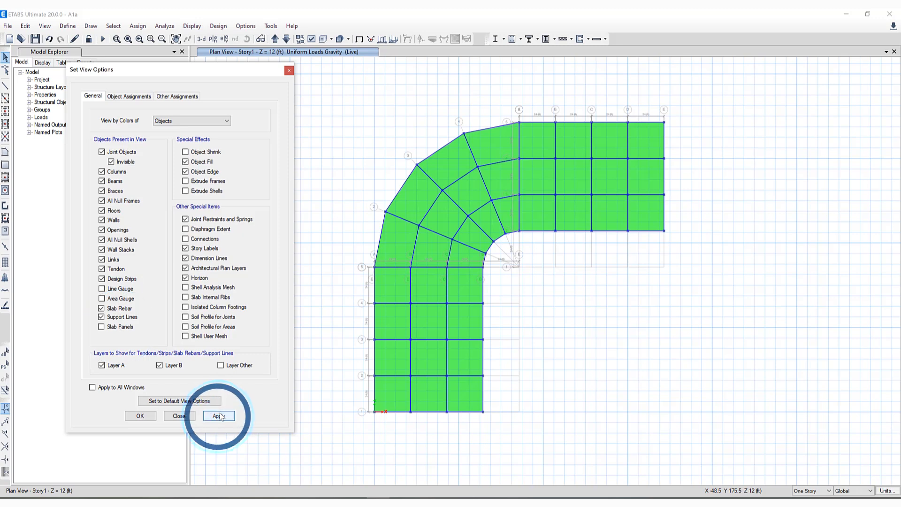
{"action": "left_click", "coordinate": [179, 416]}
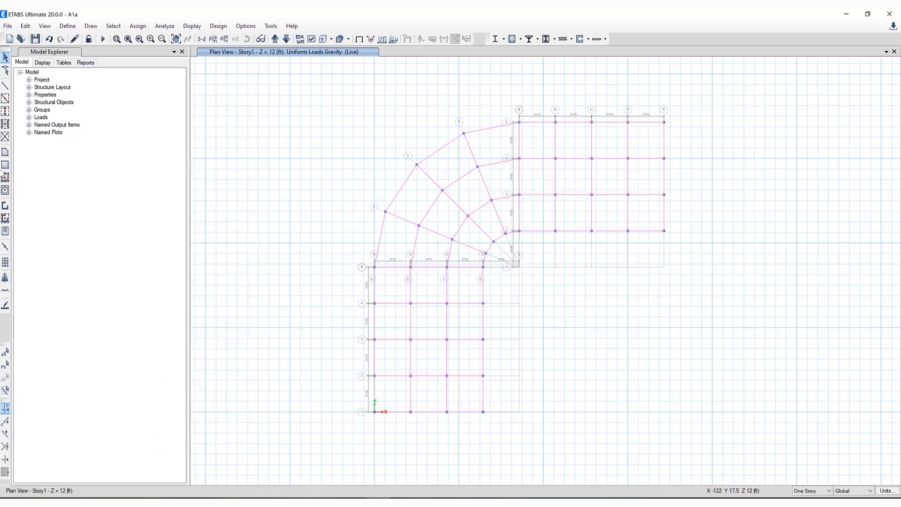
Step: Fill the bays of the lower rectangular wing with Slab1 floor areas, between grids A to D and 1 to 5
{"action": "left_click", "coordinate": [5, 178]}
{"action": "left_click", "coordinate": [400, 402]}
{"action": "left_click", "coordinate": [425, 398]}
{"action": "left_click", "coordinate": [463, 399]}
{"action": "left_click", "coordinate": [463, 364]}
{"action": "left_click_drag", "start_coordinate": [336, 245], "coordinate": [516, 366]}
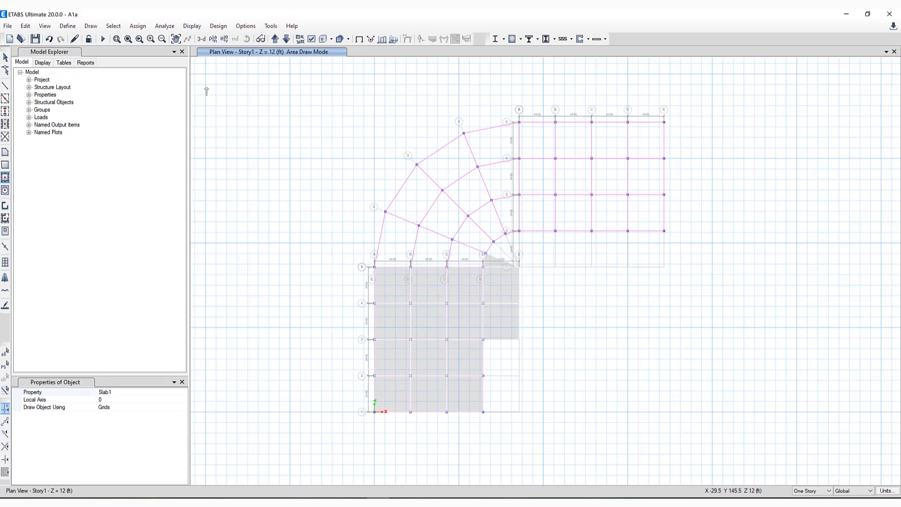
{"action": "left_click", "coordinate": [48, 39]}
{"action": "left_click", "coordinate": [391, 300]}
{"action": "left_click_drag", "start_coordinate": [347, 259], "coordinate": [491, 360]}
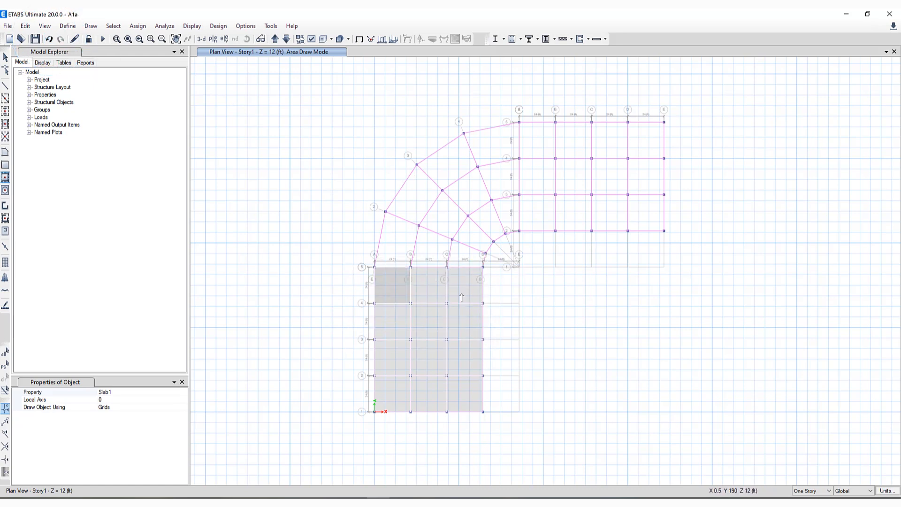
Step: Fill all bays of the curved part and the upper rectangular wing with Slab1 floor areas
{"action": "left_click_drag", "start_coordinate": [454, 266], "coordinate": [458, 269]}
{"action": "left_click", "coordinate": [397, 248]}
{"action": "left_click", "coordinate": [444, 217]}
{"action": "left_click_drag", "start_coordinate": [419, 109], "coordinate": [515, 259]}
{"action": "left_click", "coordinate": [467, 257]}
{"action": "left_click", "coordinate": [448, 162]}
{"action": "left_click", "coordinate": [495, 144]}
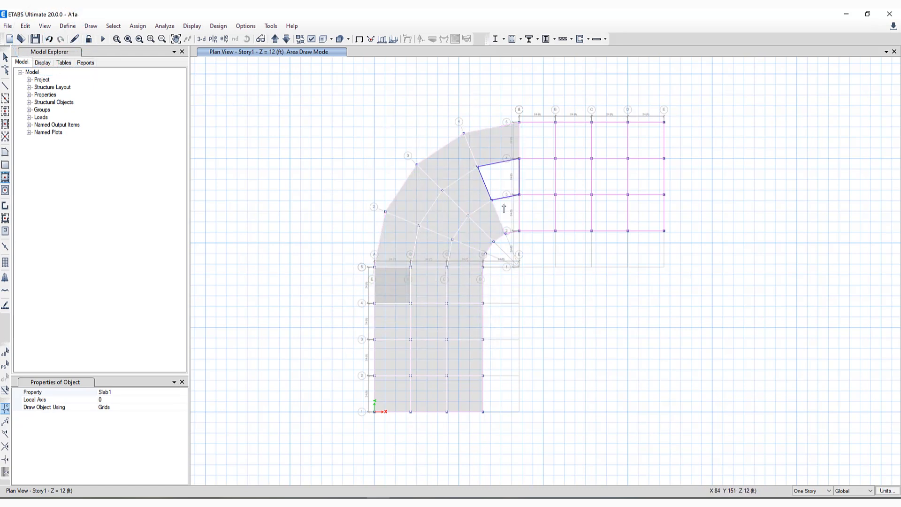
{"action": "left_click", "coordinate": [501, 188]}
{"action": "left_click_drag", "start_coordinate": [504, 93], "coordinate": [675, 247]}
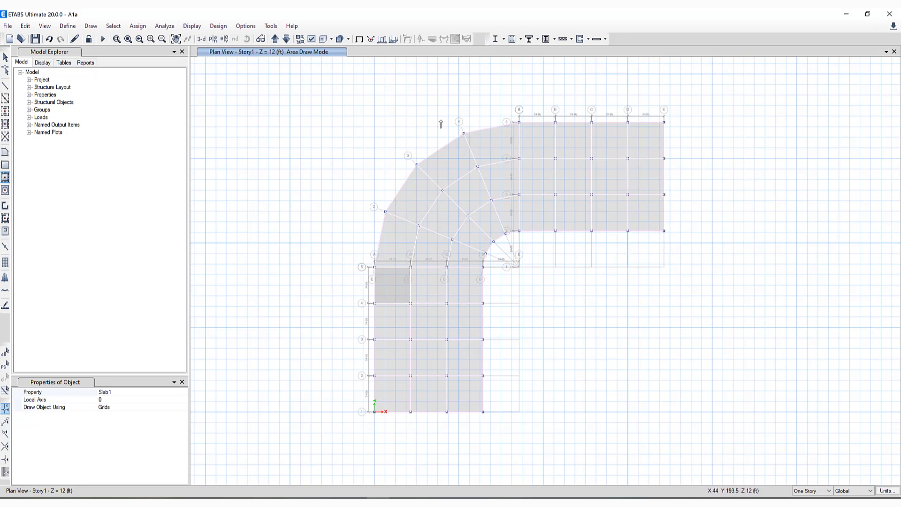
{"action": "left_click", "coordinate": [5, 57]}
Step: Select the whole floor and assign its shells a uniform Live load of 60 lb/ft² in the Gravity direction, replacing existing loads
{"action": "left_click_drag", "start_coordinate": [320, 100], "coordinate": [682, 418]}
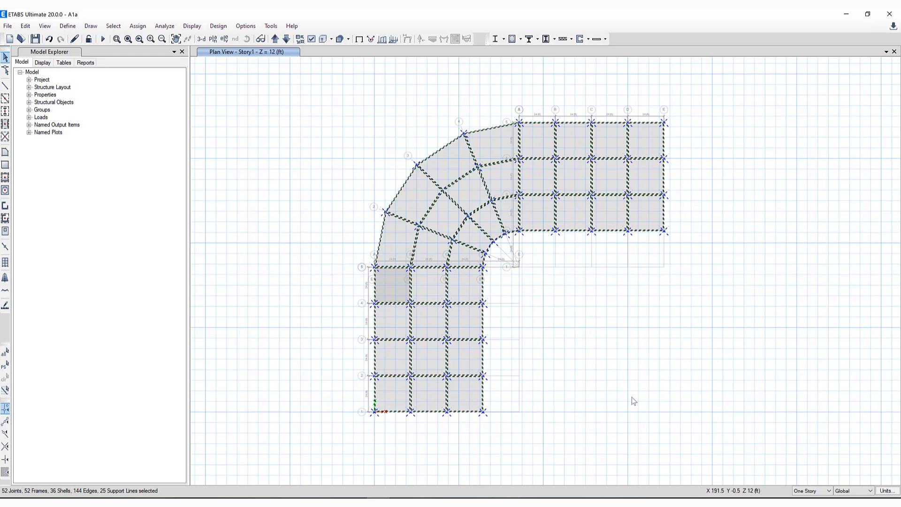
{"action": "left_click", "coordinate": [139, 26]}
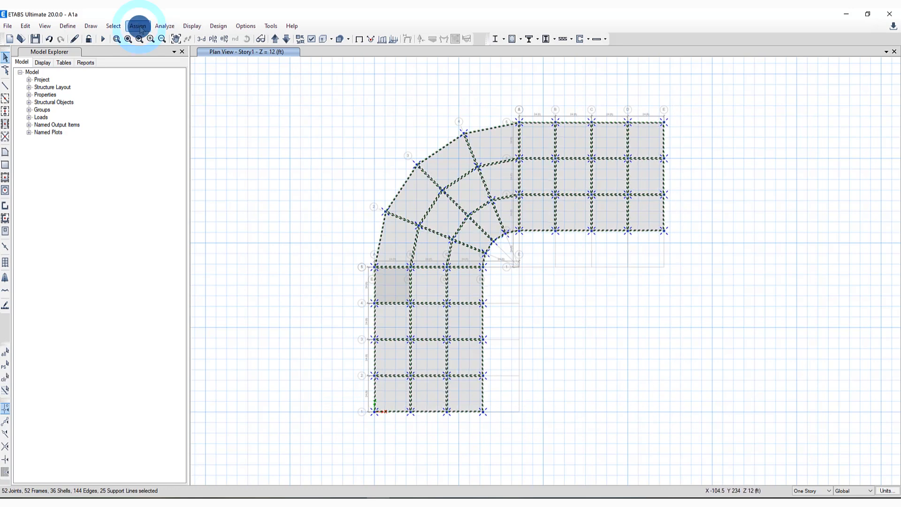
{"action": "left_click", "coordinate": [167, 127]}
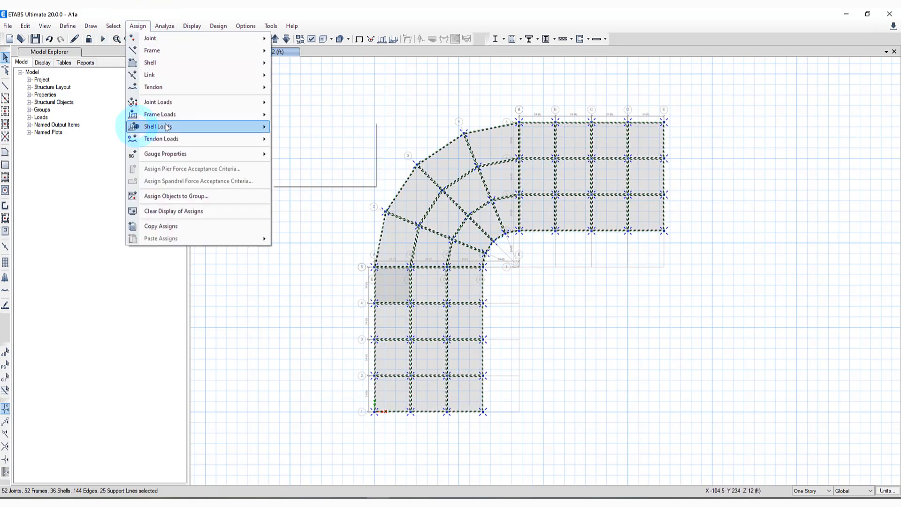
{"action": "left_click", "coordinate": [299, 139]}
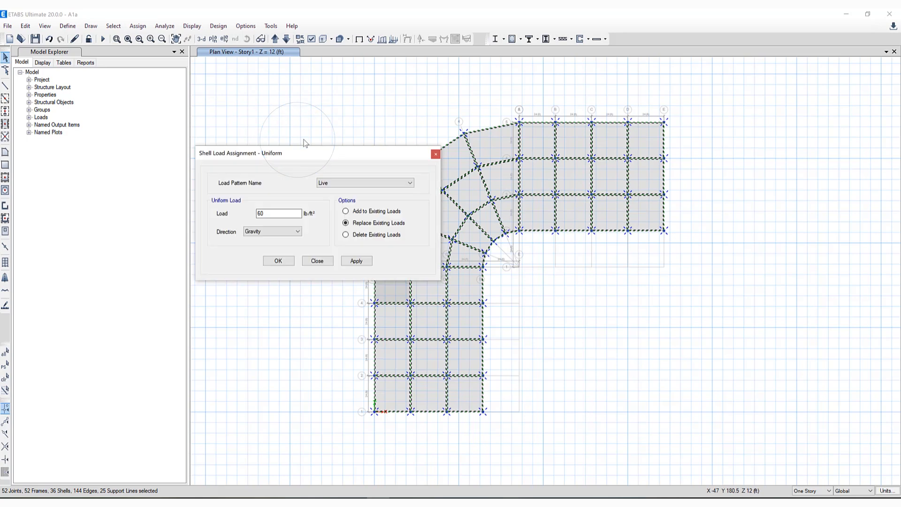
{"action": "double_click", "coordinate": [270, 213]}
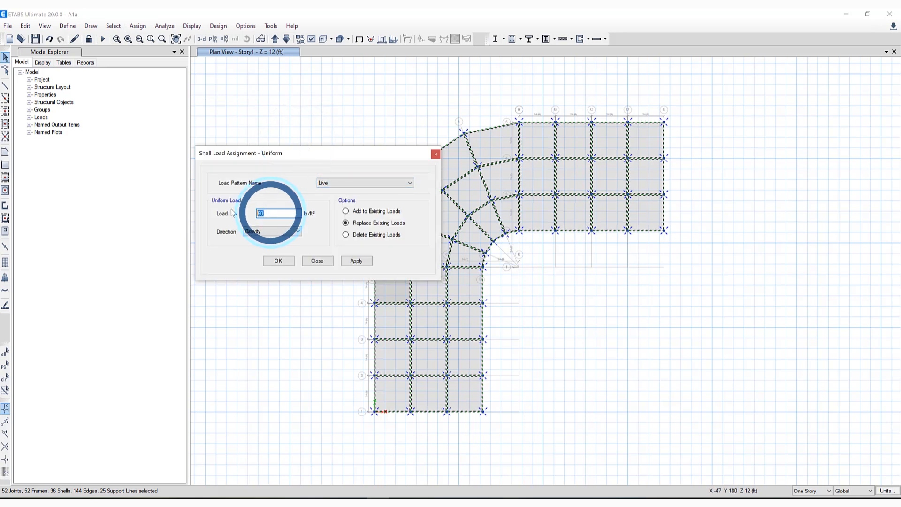
{"action": "type", "text": "60"}
{"action": "left_click", "coordinate": [356, 261]}
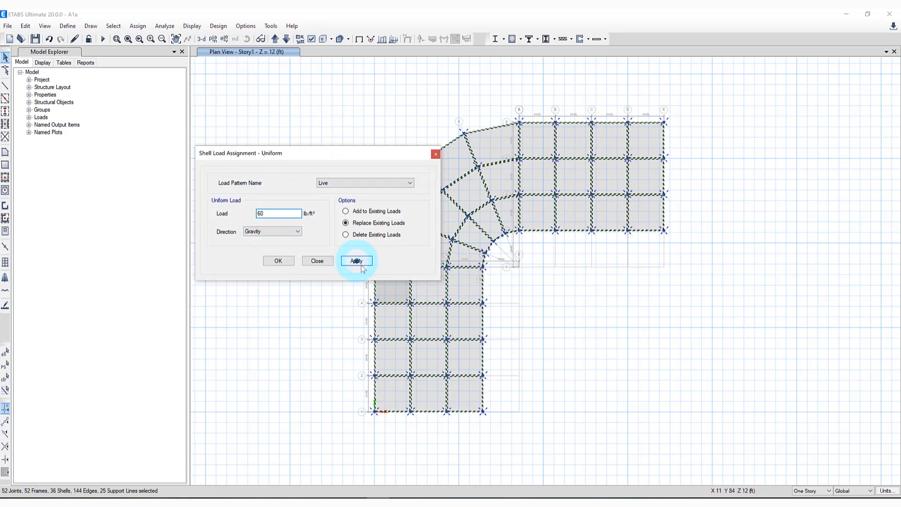
{"action": "left_click", "coordinate": [316, 260]}
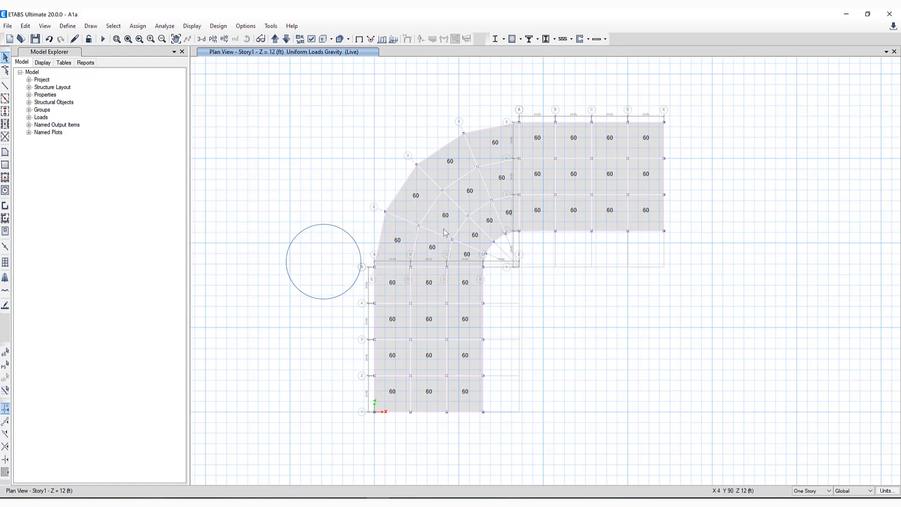
Step: Show the slab panels again in the plan view
{"action": "left_click", "coordinate": [312, 39]}
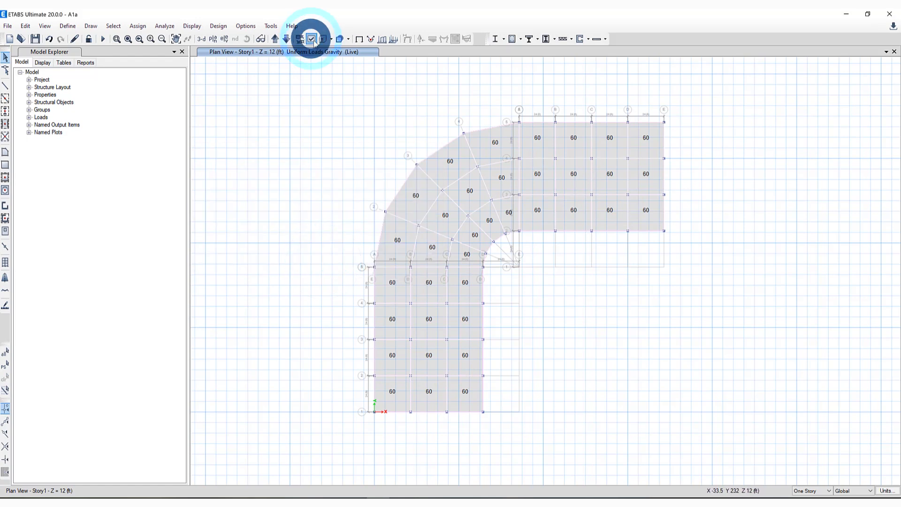
{"action": "left_click", "coordinate": [101, 327]}
{"action": "left_click", "coordinate": [215, 417]}
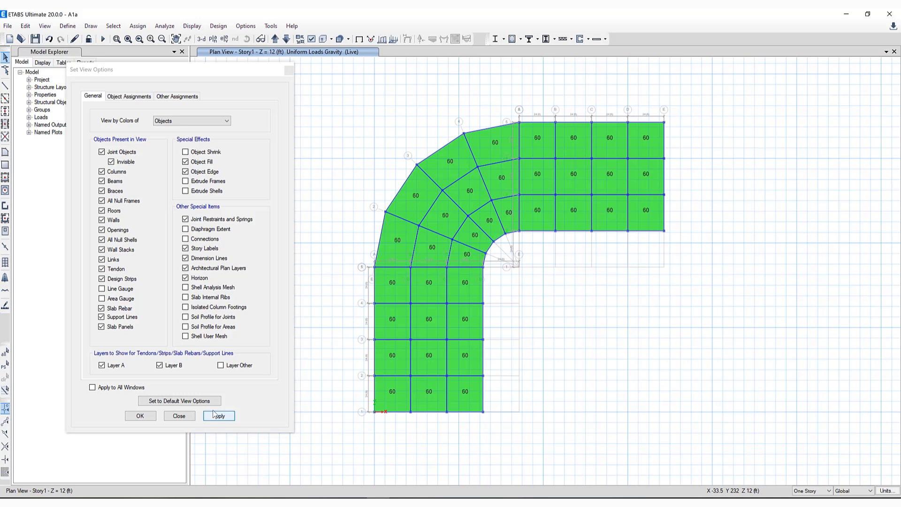
{"action": "left_click", "coordinate": [179, 416]}
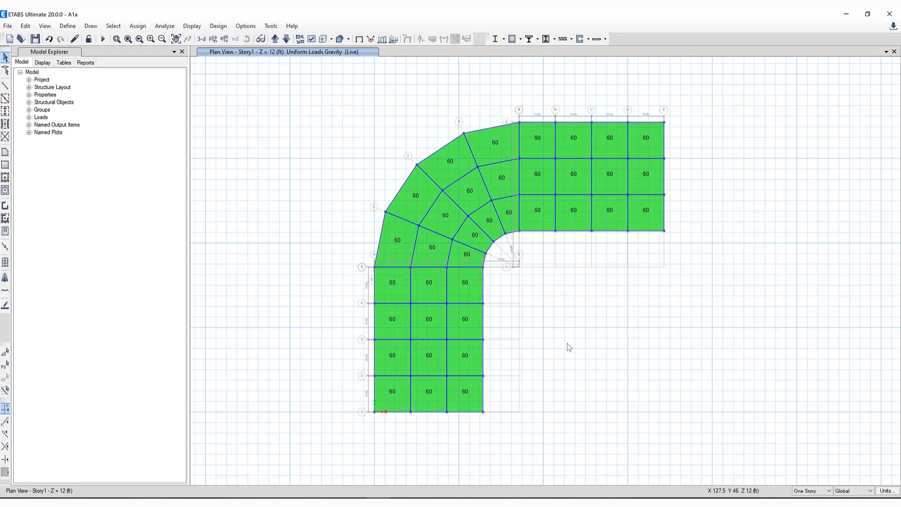
Step: Run the analysis and display the livea deformed shape at step 1 with Displacement UZ contours
{"action": "left_click", "coordinate": [103, 39]}
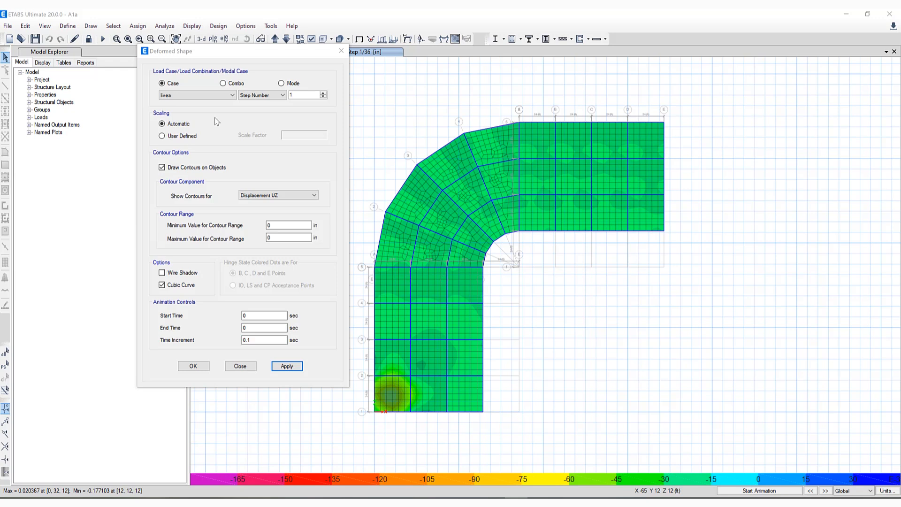
{"action": "left_click", "coordinate": [254, 368]}
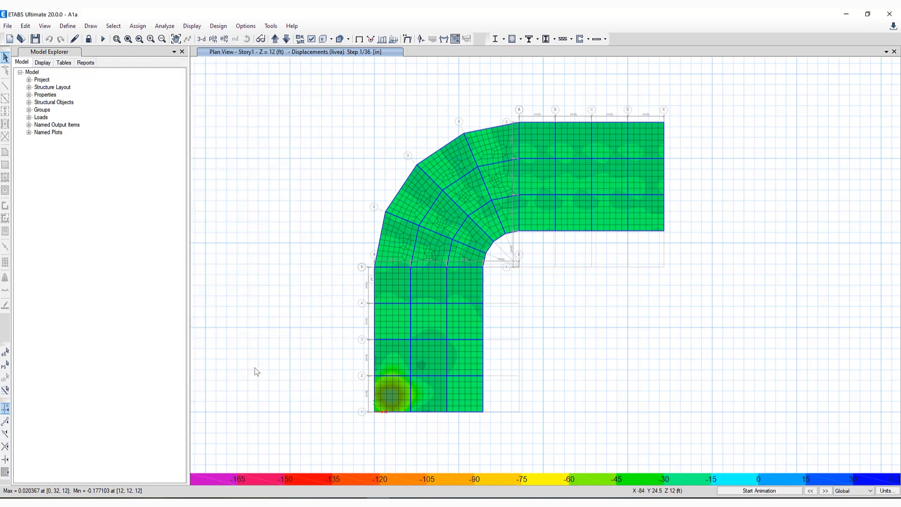
Step: Step through the livea displacement contours from step 1 to step 15 to examine how each panel is loaded
{"action": "left_click", "coordinate": [825, 491]}
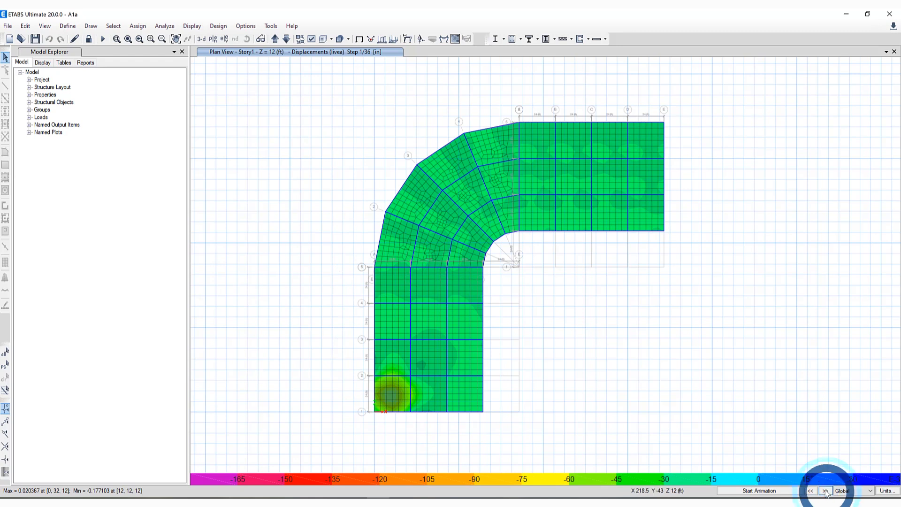
{"action": "left_click", "coordinate": [825, 491]}
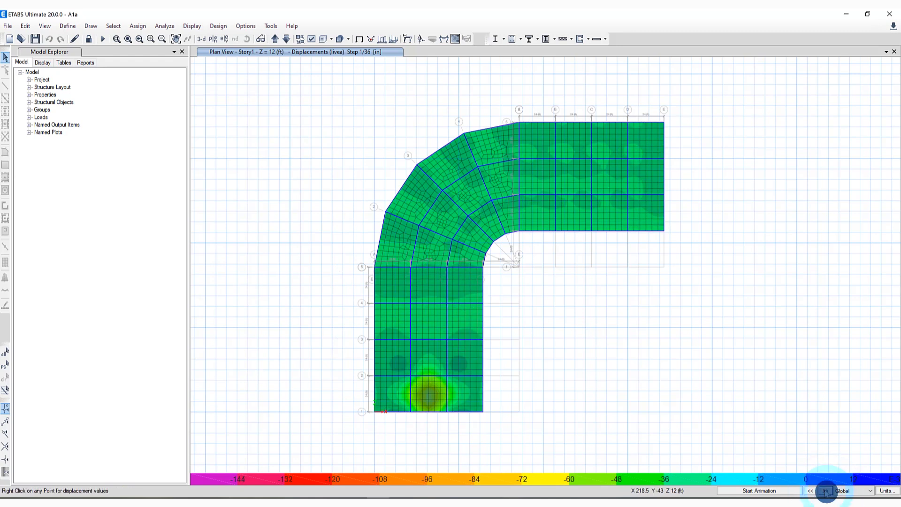
{"action": "left_click", "coordinate": [826, 491]}
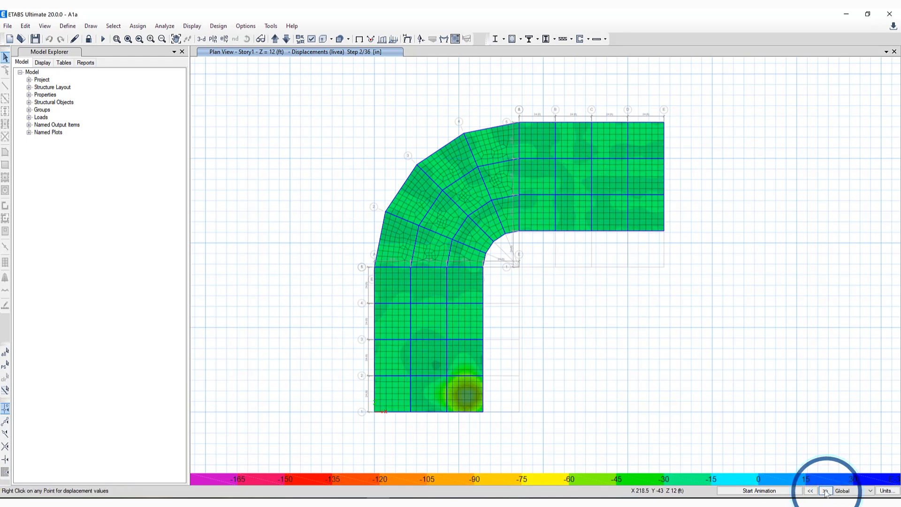
{"action": "left_click", "coordinate": [825, 490]}
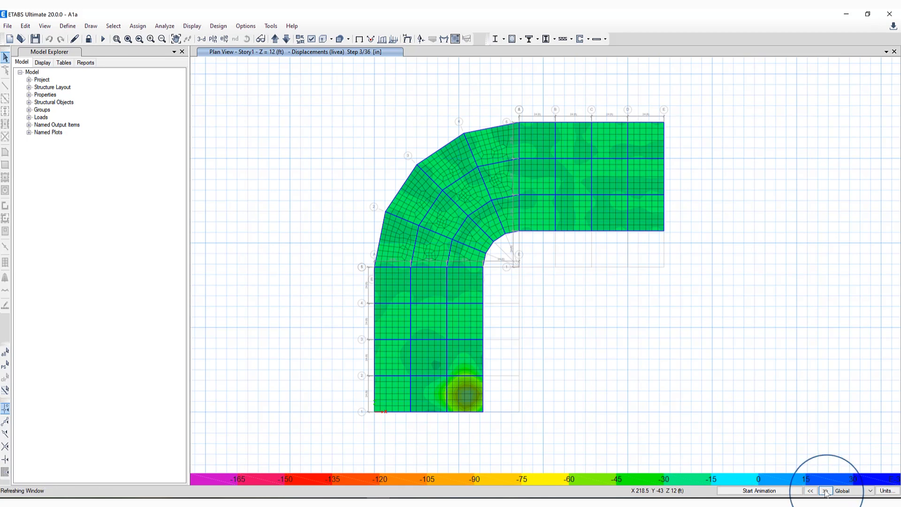
{"action": "left_click", "coordinate": [826, 491]}
{"action": "left_click", "coordinate": [826, 491]}
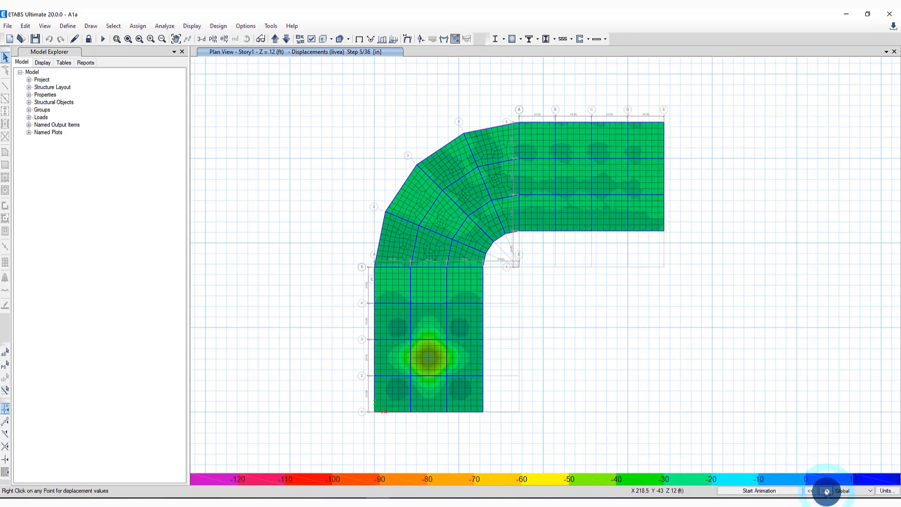
{"action": "left_click", "coordinate": [826, 491]}
{"action": "left_click", "coordinate": [826, 491]}
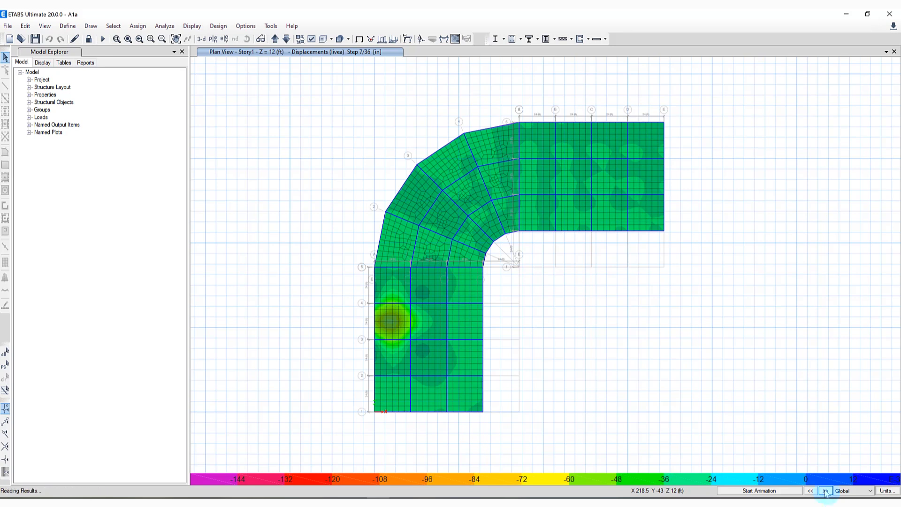
{"action": "left_click", "coordinate": [825, 491]}
{"action": "left_click", "coordinate": [825, 491]}
{"action": "left_click", "coordinate": [826, 491]}
{"action": "left_click", "coordinate": [826, 491]}
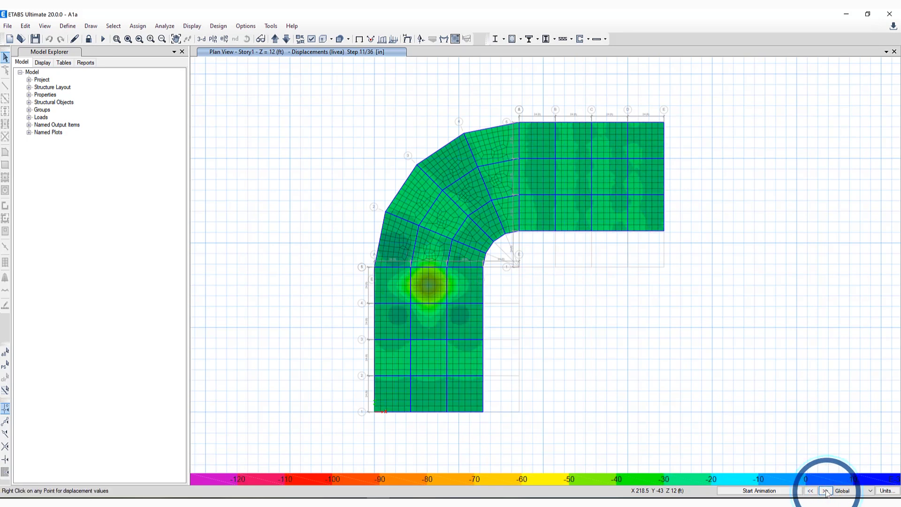
{"action": "left_click", "coordinate": [826, 491]}
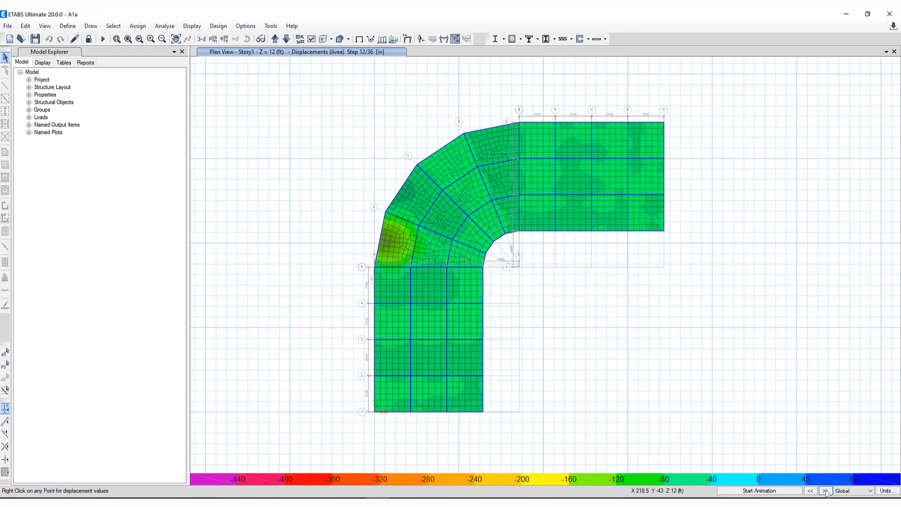
{"action": "left_click", "coordinate": [826, 491]}
{"action": "left_click", "coordinate": [825, 490]}
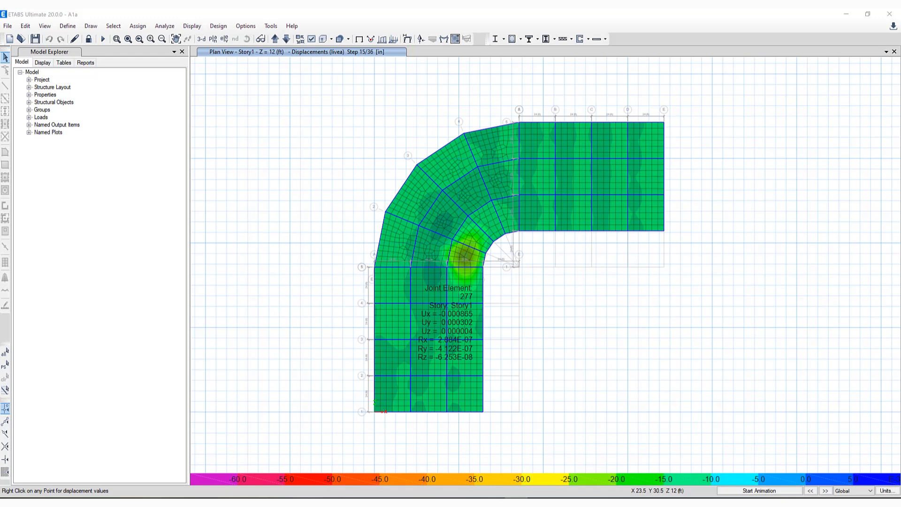
{"action": "left_click", "coordinate": [258, 250]}
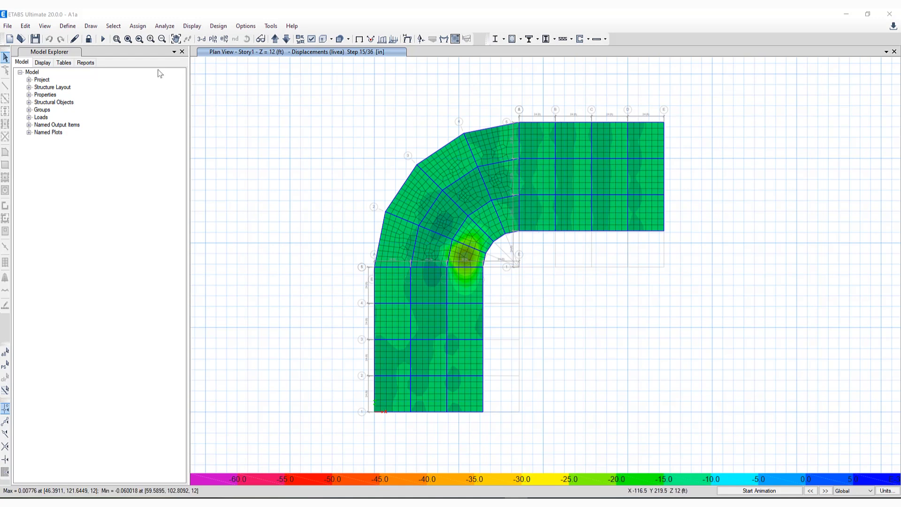
Step: Unlock the model and select all Support Lines Layer A objects by object type
{"action": "left_click", "coordinate": [90, 40]}
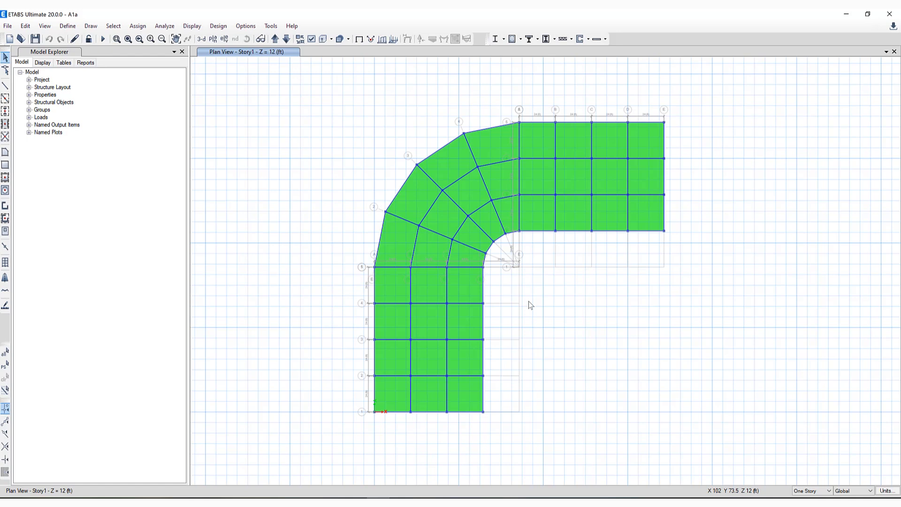
{"action": "left_click", "coordinate": [32, 27]}
{"action": "left_click", "coordinate": [498, 414]}
{"action": "left_click", "coordinate": [113, 26]}
{"action": "mouse_move", "coordinate": [125, 36]}
{"action": "left_click", "coordinate": [247, 161]}
{"action": "left_click", "coordinate": [294, 229]}
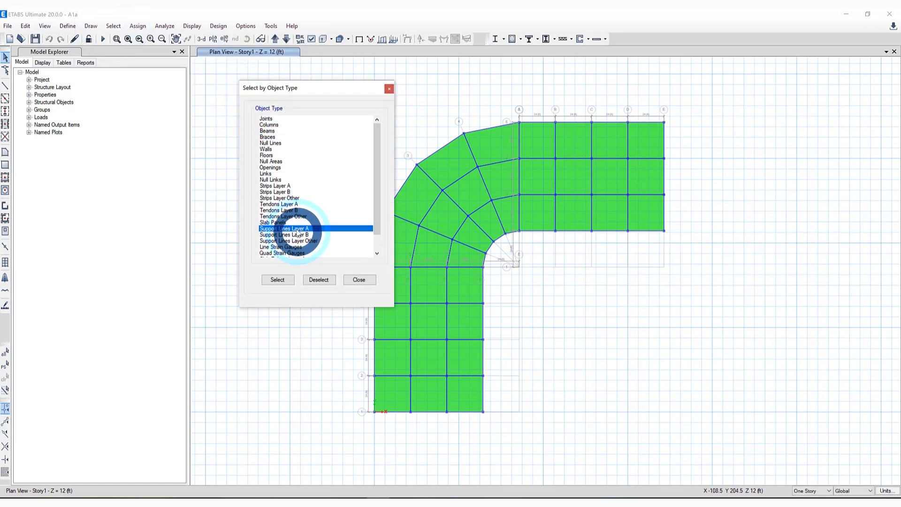
{"action": "left_click", "coordinate": [280, 280]}
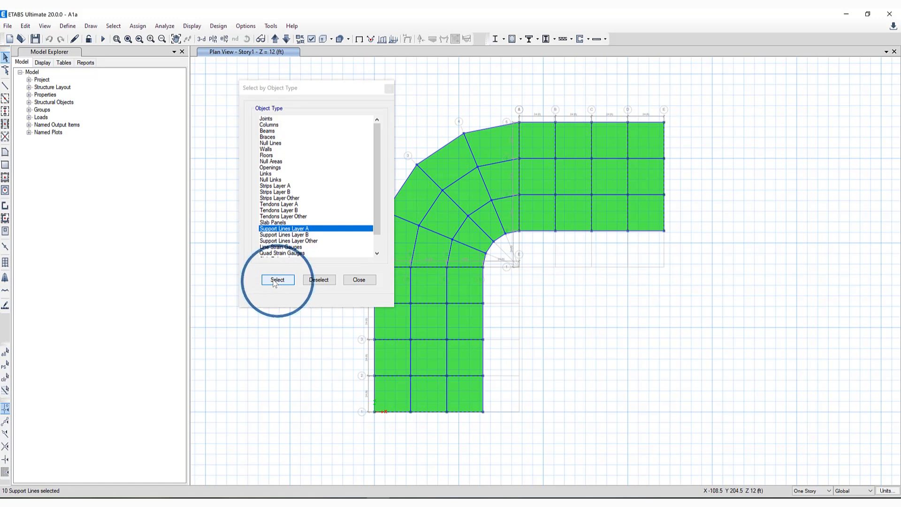
{"action": "left_click", "coordinate": [356, 280]}
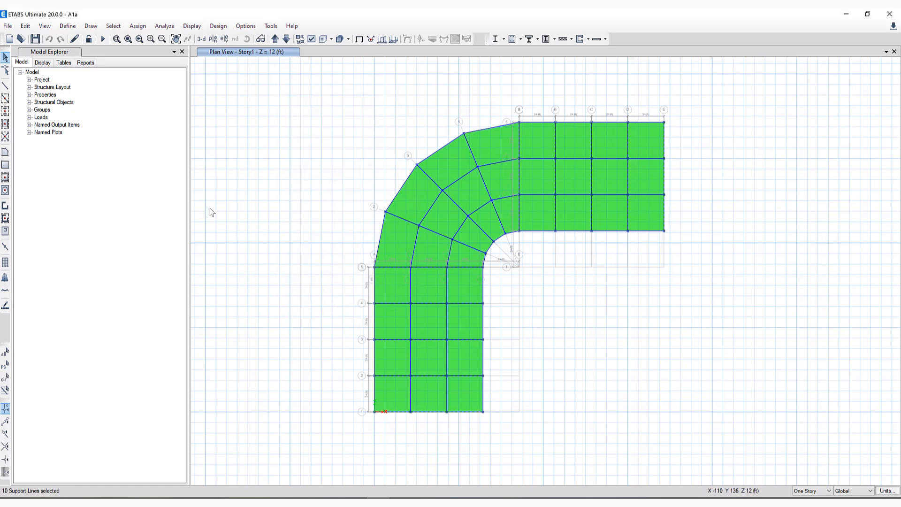
Step: Add tendons along the selected support lines with a Banded layout, 60 in band width, Tendon1 property and Parabola vertical profile
{"action": "left_click", "coordinate": [26, 27]}
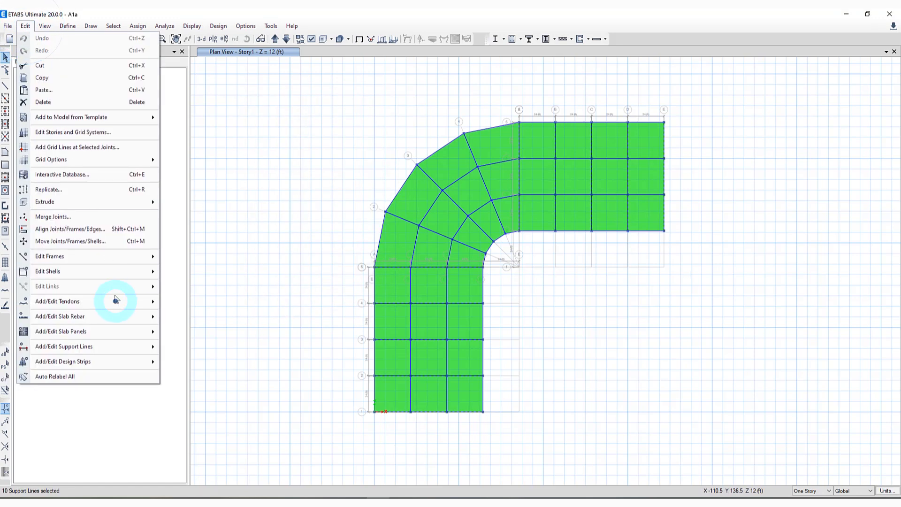
{"action": "left_click", "coordinate": [115, 300]}
{"action": "left_click", "coordinate": [209, 314]}
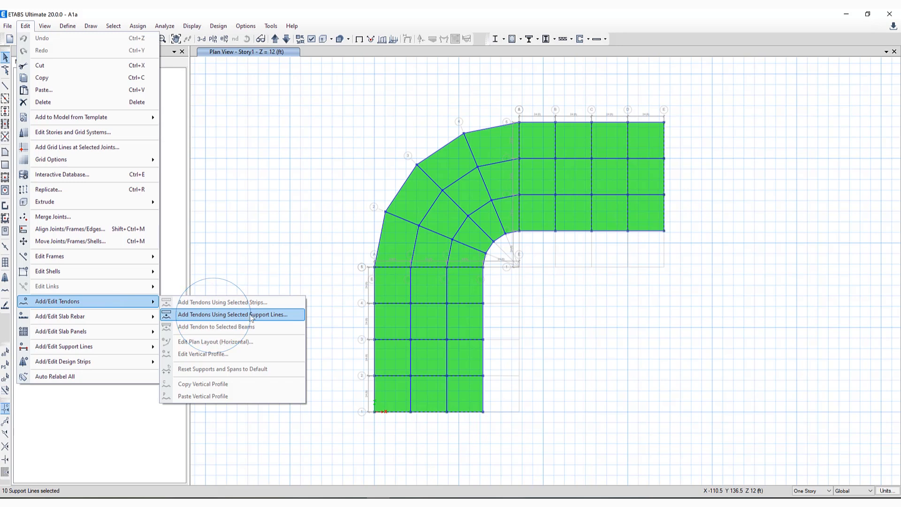
{"action": "left_click", "coordinate": [242, 128]}
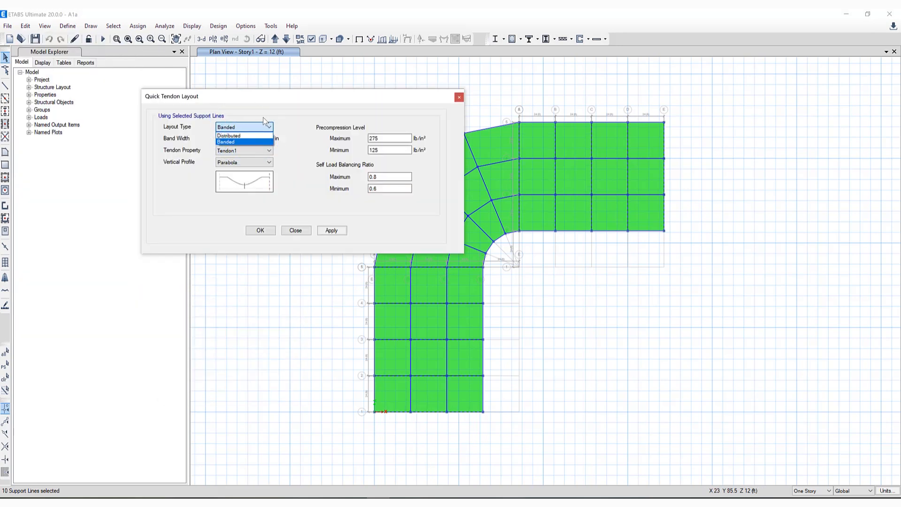
{"action": "left_click", "coordinate": [263, 117]}
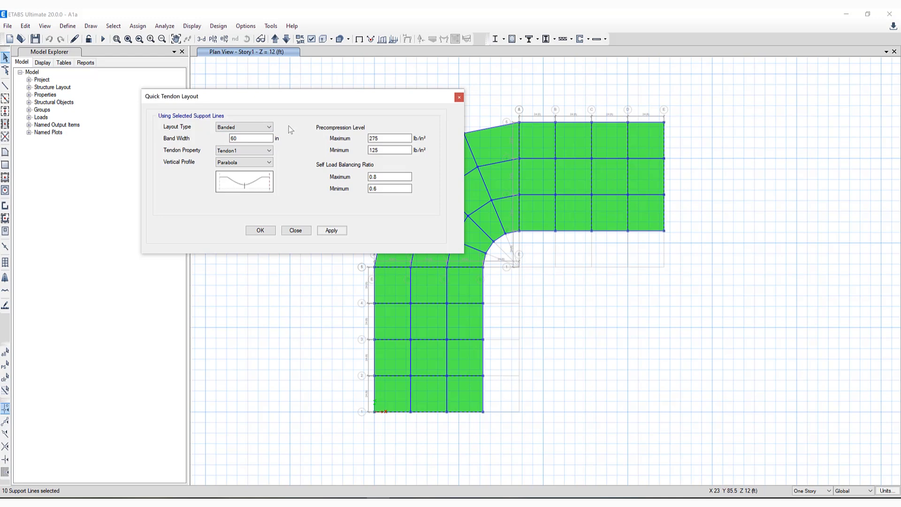
{"action": "left_click", "coordinate": [267, 138]}
{"action": "left_click", "coordinate": [332, 231]}
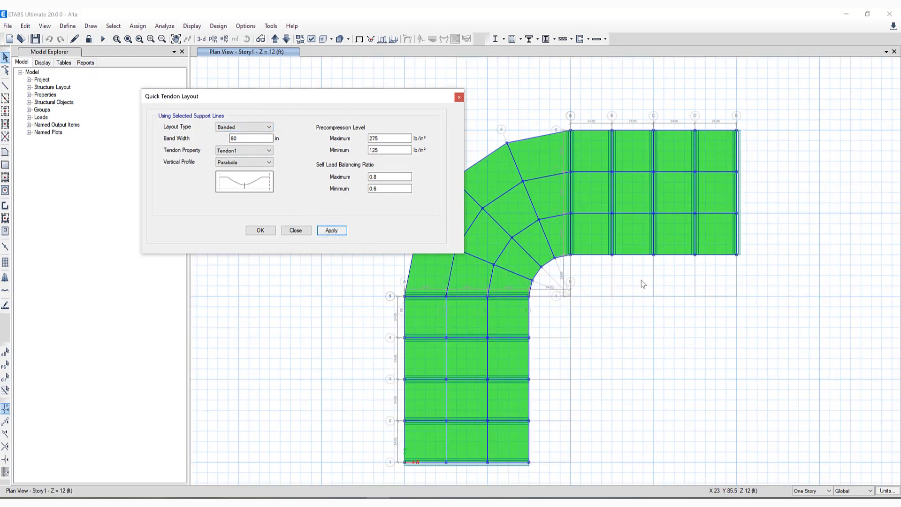
{"action": "left_click", "coordinate": [295, 231]}
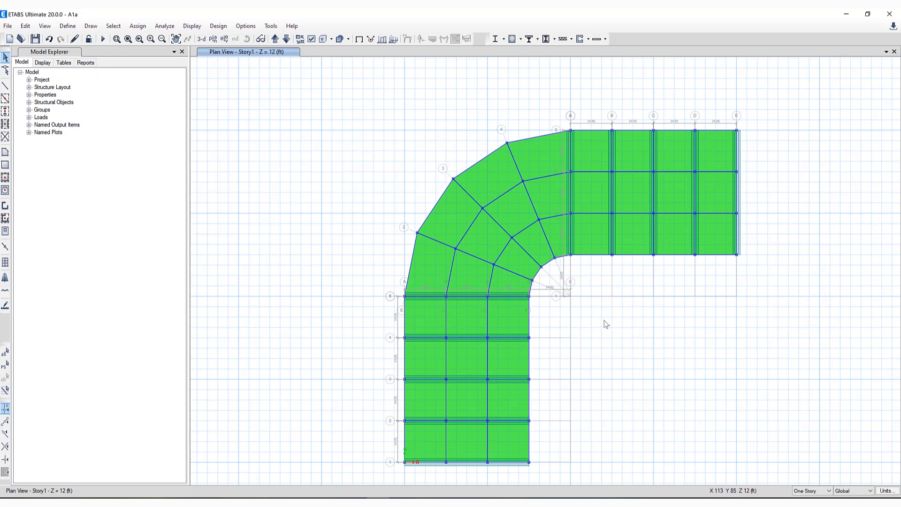
Step: Open the vertical profile of a banded tendon along grid line 2 in the lower slab
{"action": "middle_click_drag", "start_coordinate": [594, 359], "coordinate": [561, 277]}
{"action": "scroll", "coordinate": [426, 370], "scroll_direction": "up", "scroll_amount": 3}
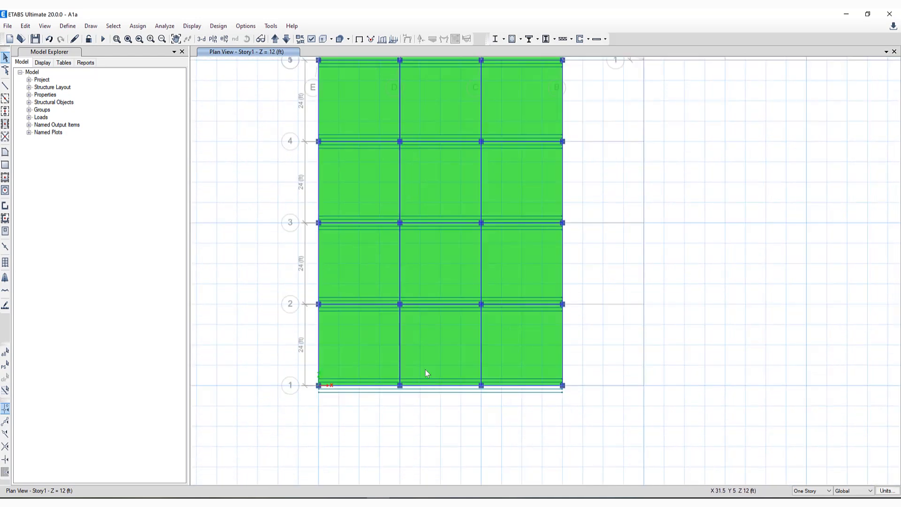
{"action": "left_click", "coordinate": [379, 300]}
{"action": "right_click", "coordinate": [379, 300]}
{"action": "left_click_drag", "start_coordinate": [0, 80], "coordinate": [618, 72]}
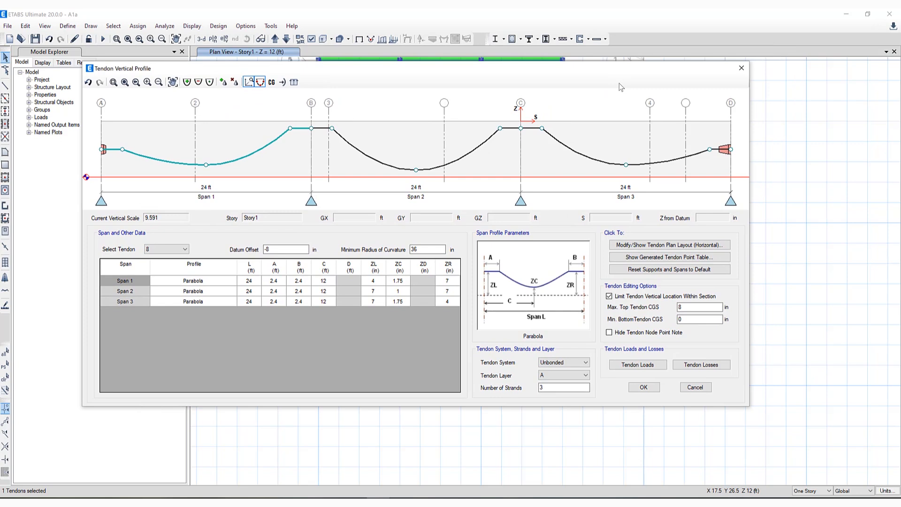
Step: Hide the profile's control points and show its CGS distances, radii of curvature and balancing upward forces
{"action": "left_click", "coordinate": [260, 83]}
{"action": "left_click", "coordinate": [271, 83]}
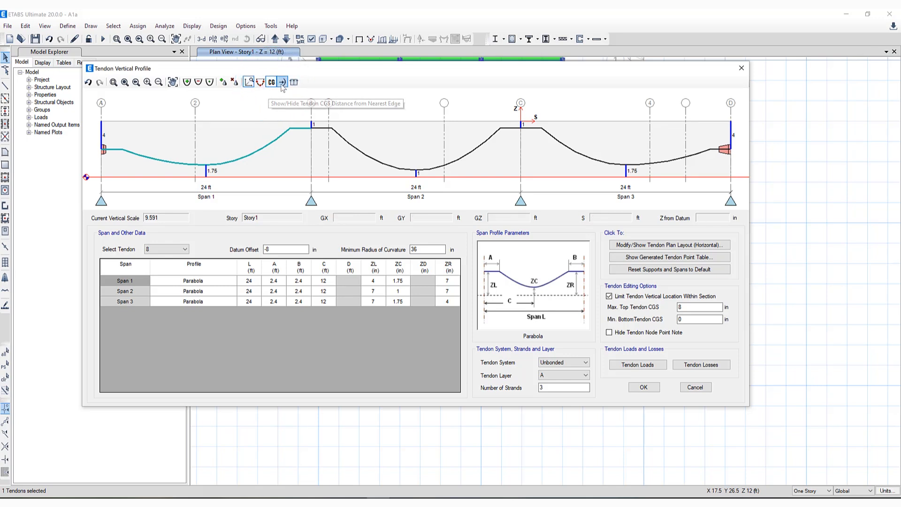
{"action": "left_click", "coordinate": [282, 82]}
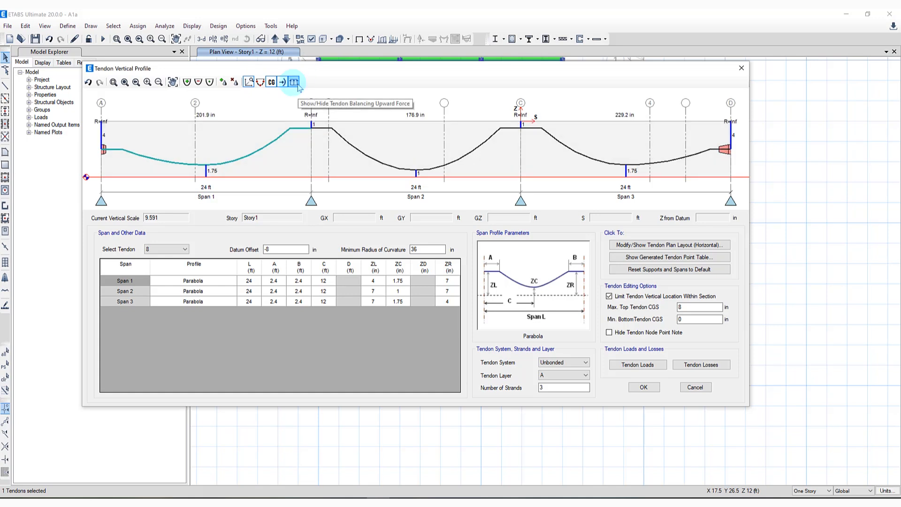
{"action": "left_click", "coordinate": [296, 83]}
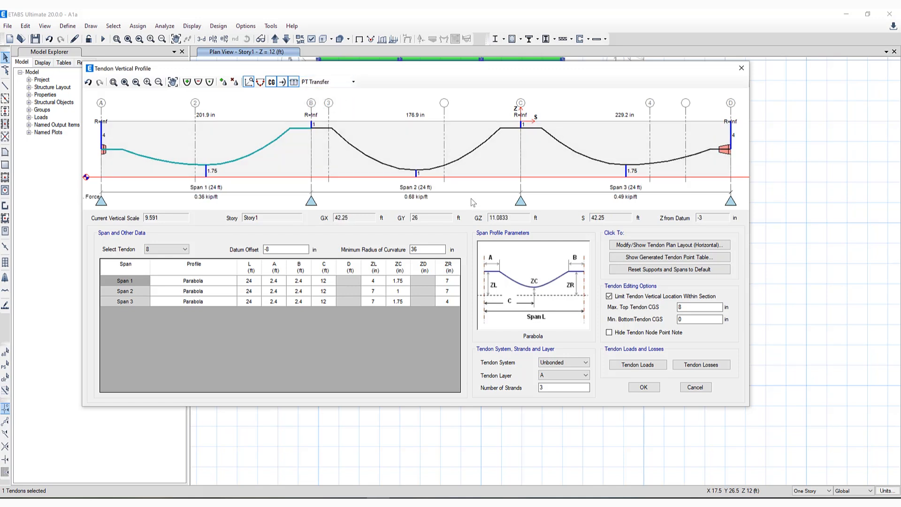
{"action": "left_click_drag", "start_coordinate": [553, 74], "coordinate": [519, 74]}
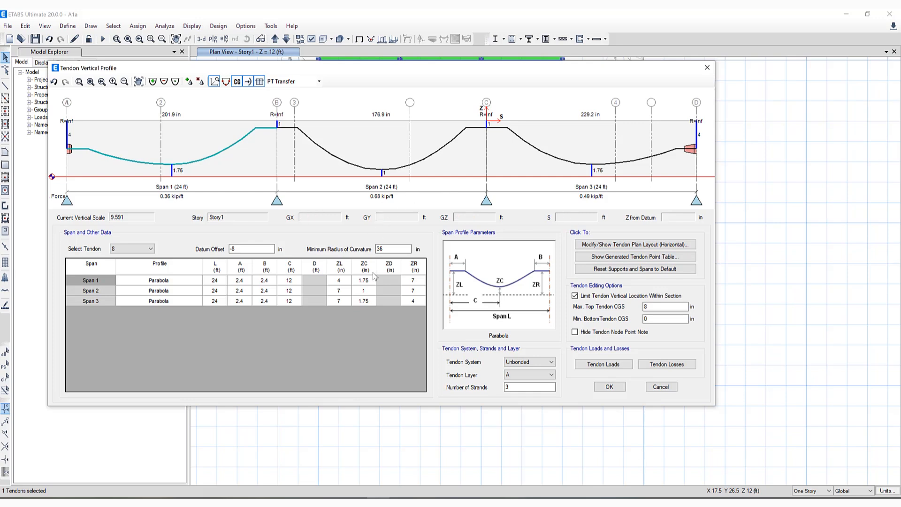
Step: Review the tendon's load settings and open its loss options
{"action": "left_click", "coordinate": [604, 364]}
{"action": "left_click", "coordinate": [364, 283]}
{"action": "left_click", "coordinate": [667, 365]}
{"action": "left_click_drag", "start_coordinate": [0, 141], "coordinate": [261, 97]}
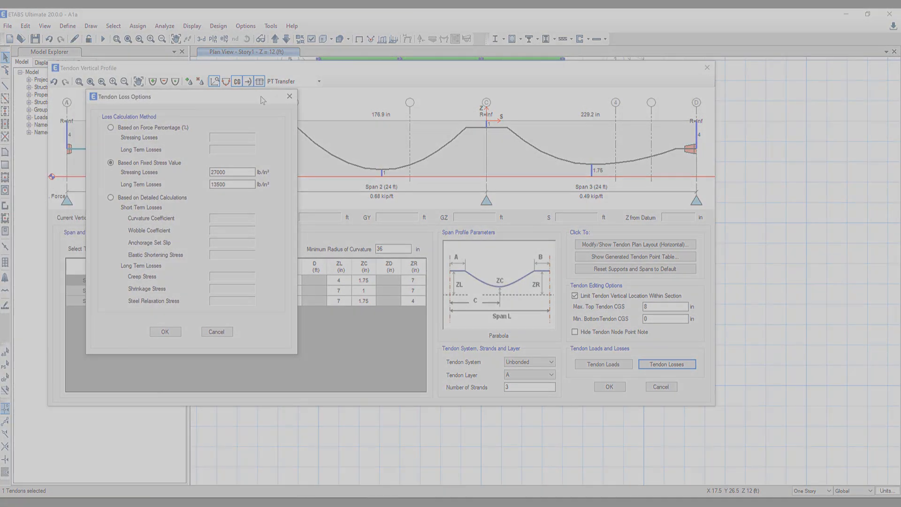